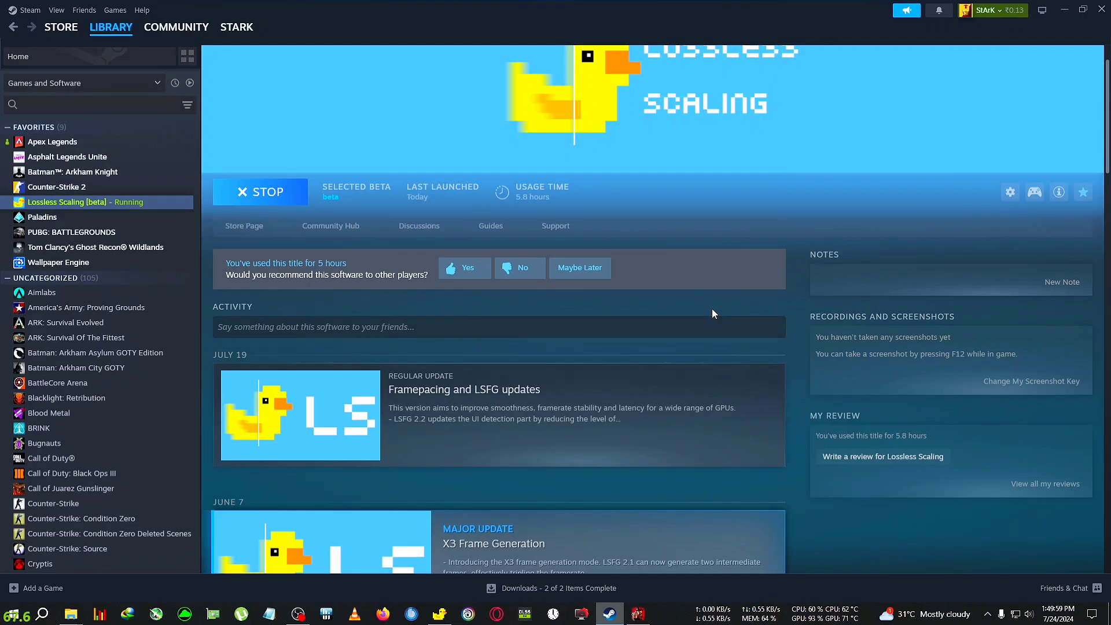
- Look over the Lossless Scaling library page and briefly bring up the running Lossless Scaling window
scroll(712, 313, up, 2)
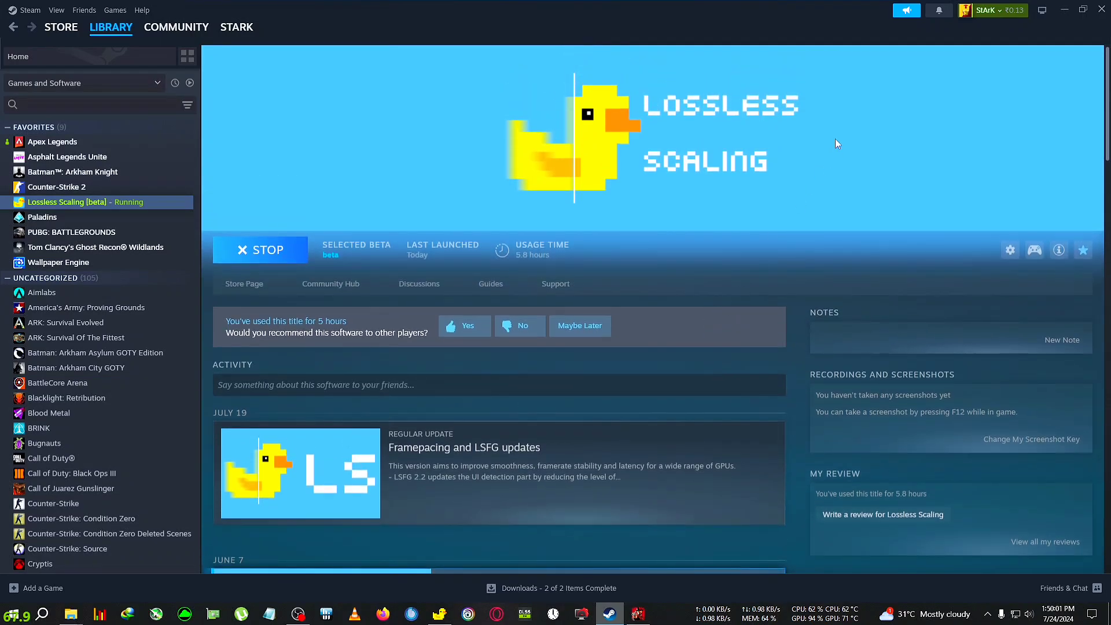
scroll(633, 232, down, 3)
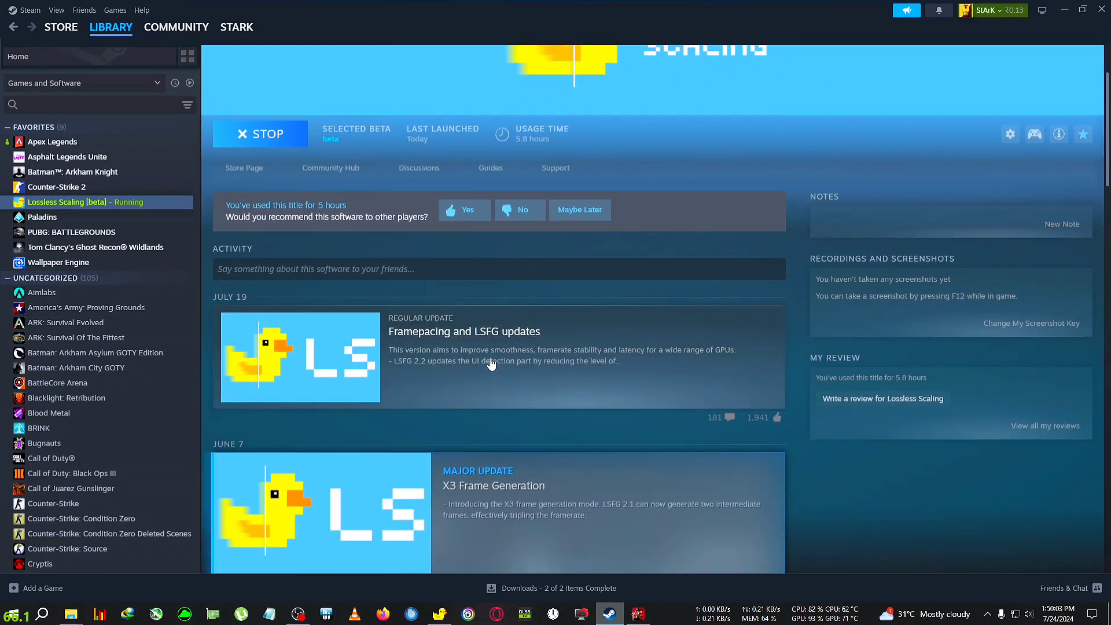
click(440, 614)
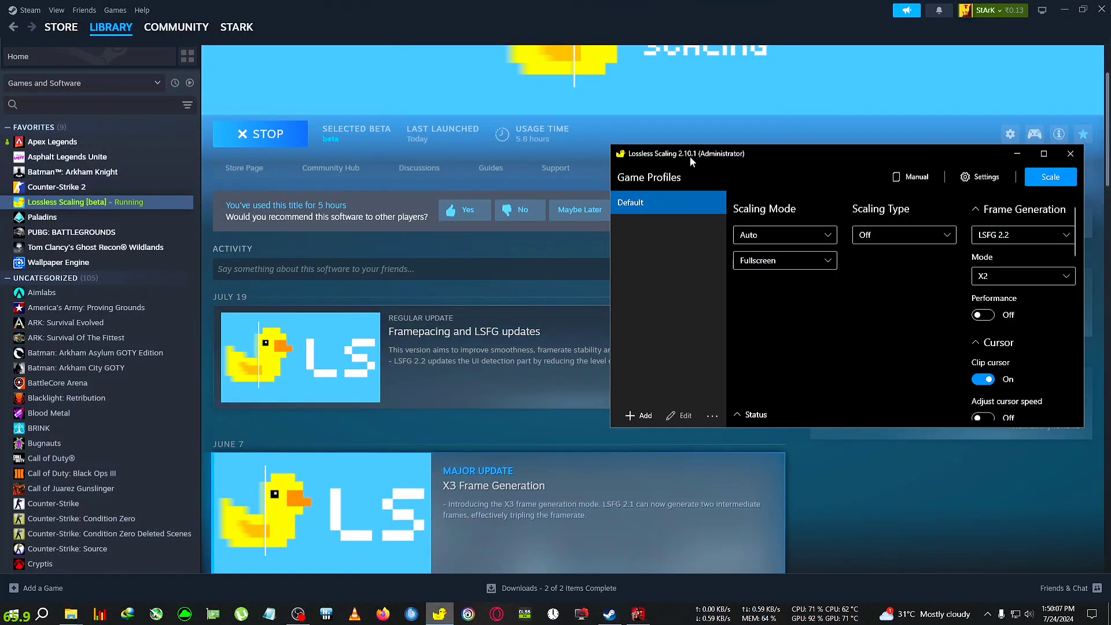
click(1017, 154)
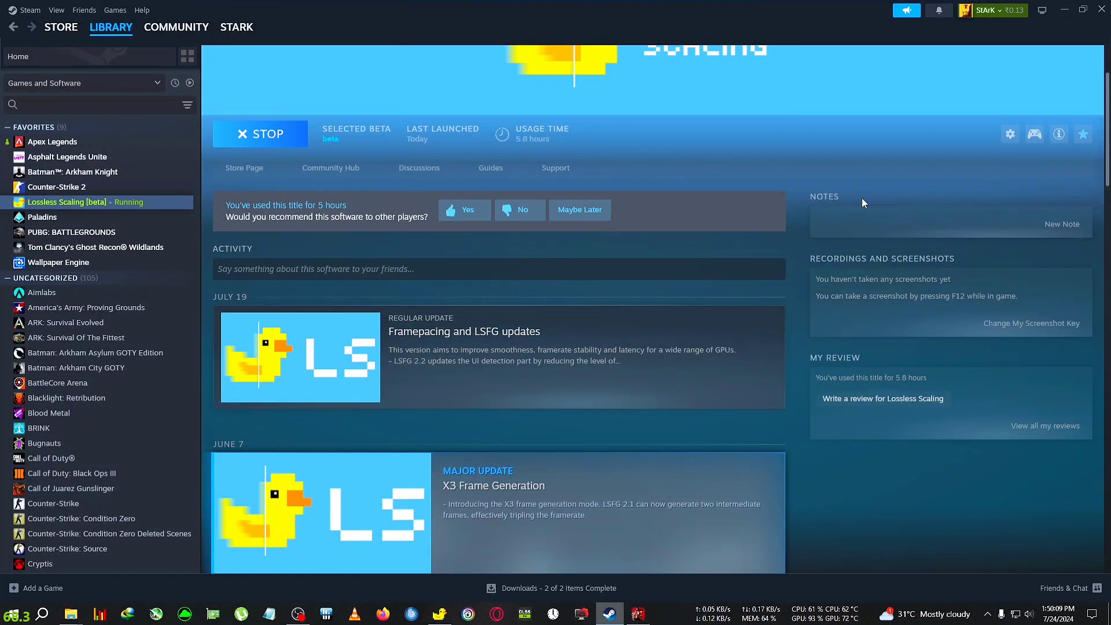
- Open the July 19 "Framepacing and LSFG updates" post and examine the LSFG 2.2 note about UI detection
click(523, 353)
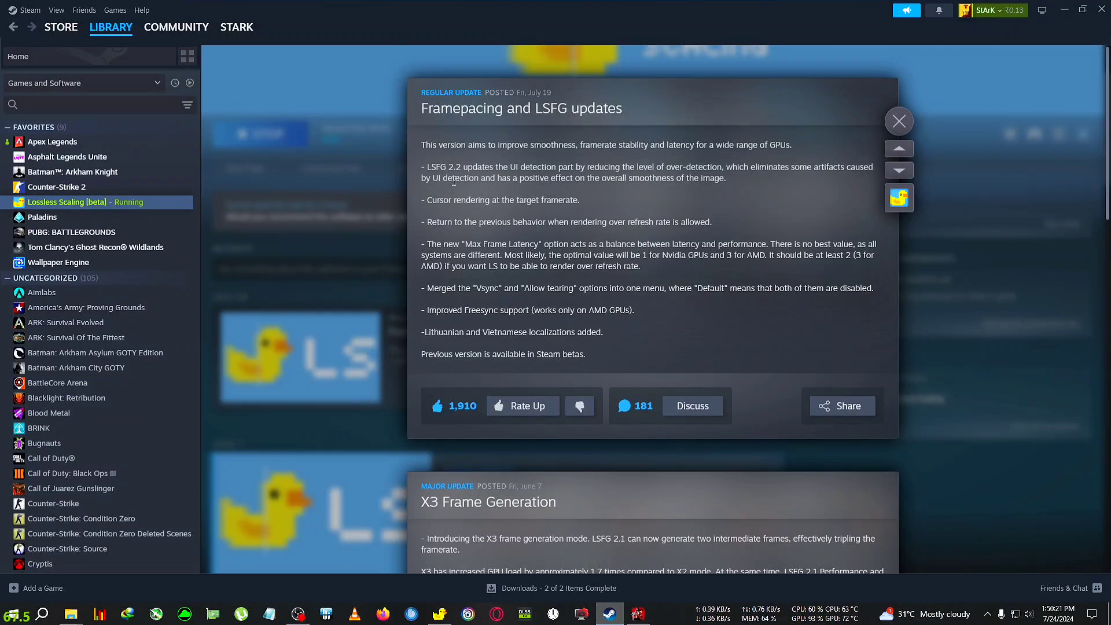
drag(451, 168, 462, 167)
click(456, 168)
mouse_move(518, 168)
mouse_down()
mouse_move(557, 168)
mouse_move(512, 169)
mouse_up()
click(559, 168)
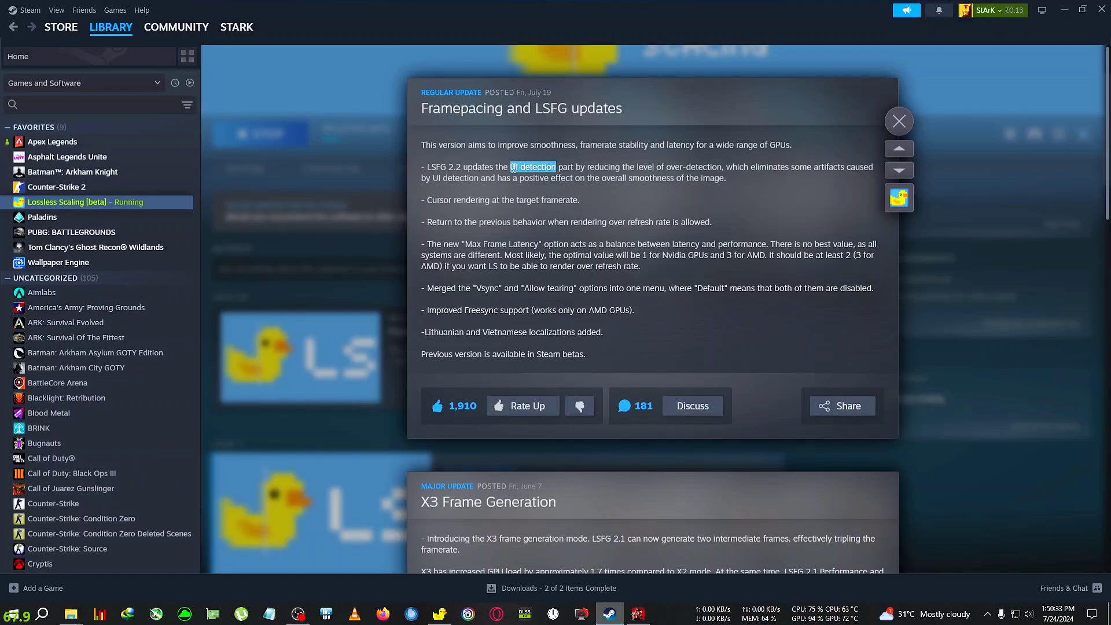
click(572, 170)
drag(556, 168, 511, 167)
click(530, 232)
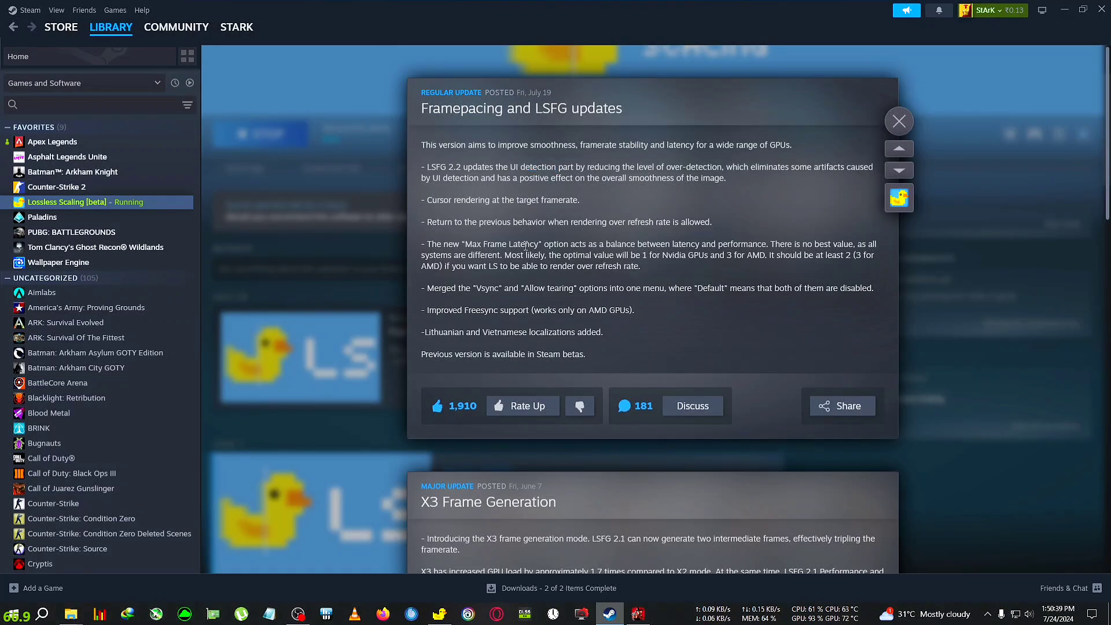
- Examine the update's "Max Frame Latency" paragraph and its recommended values for Nvidia and AMD GPUs
drag(466, 245, 536, 246)
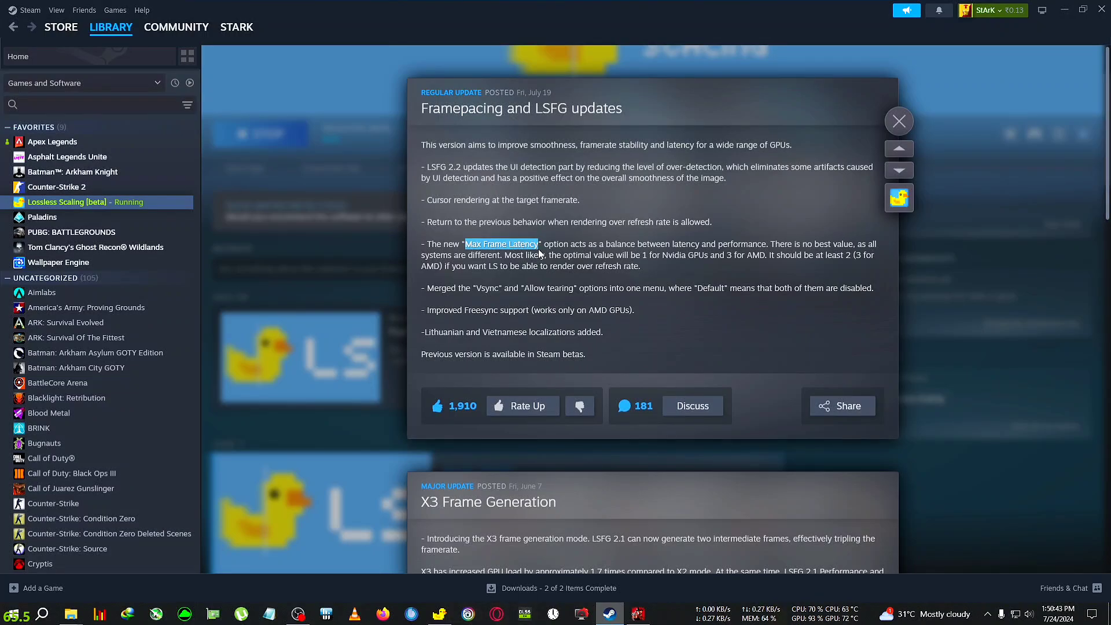
click(645, 258)
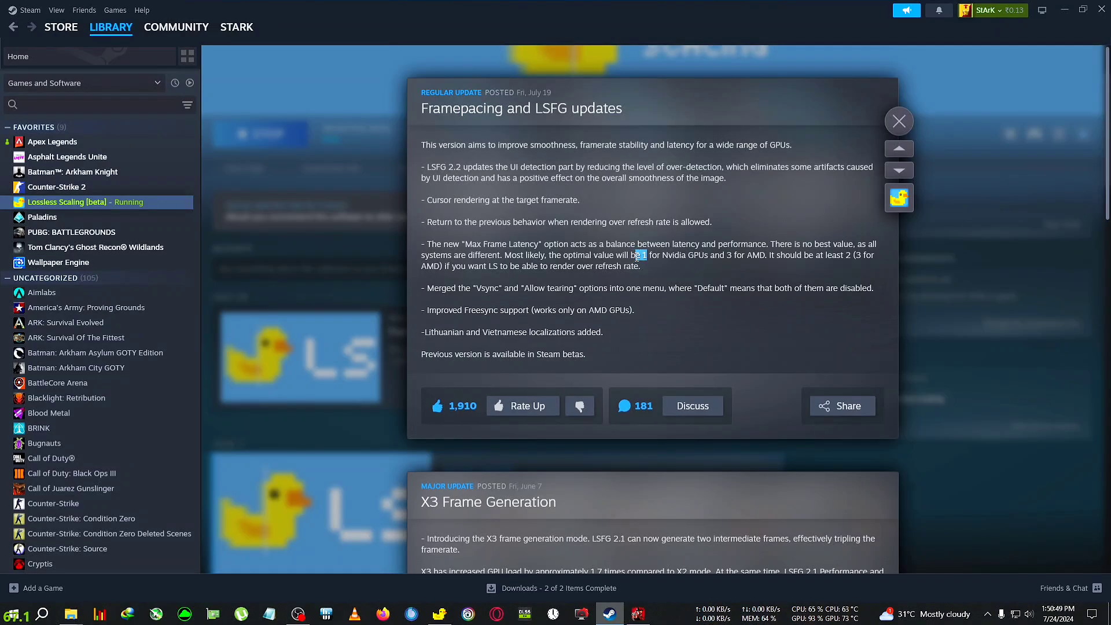
click(728, 256)
mouse_move(846, 258)
mouse_down()
mouse_move(861, 257)
mouse_move(851, 253)
mouse_up()
click(856, 256)
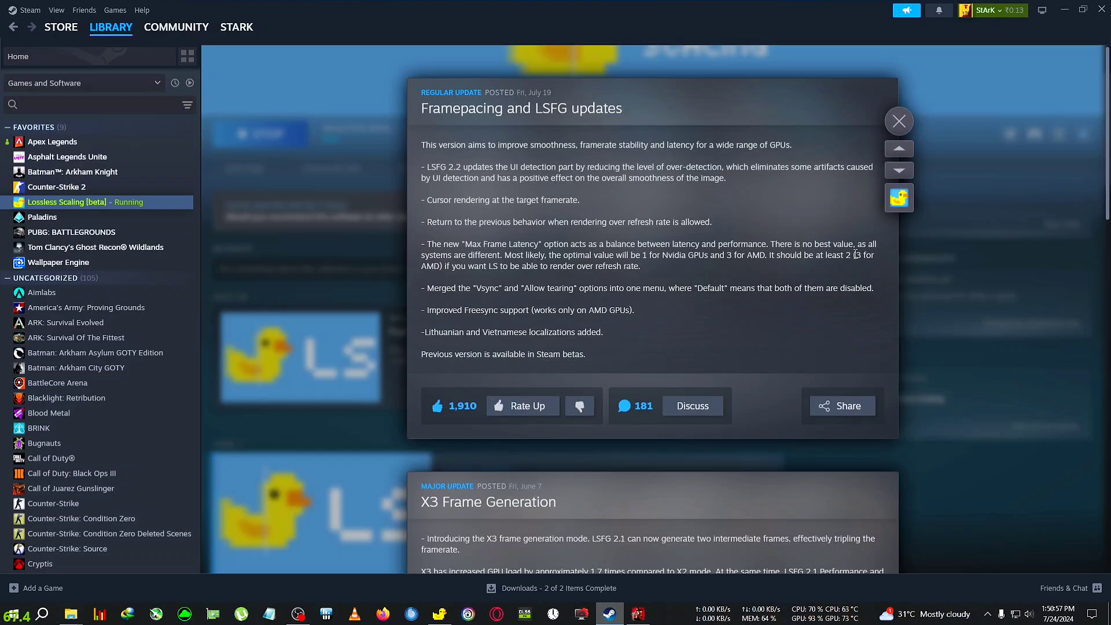
click(649, 256)
scroll(511, 246, down, 1)
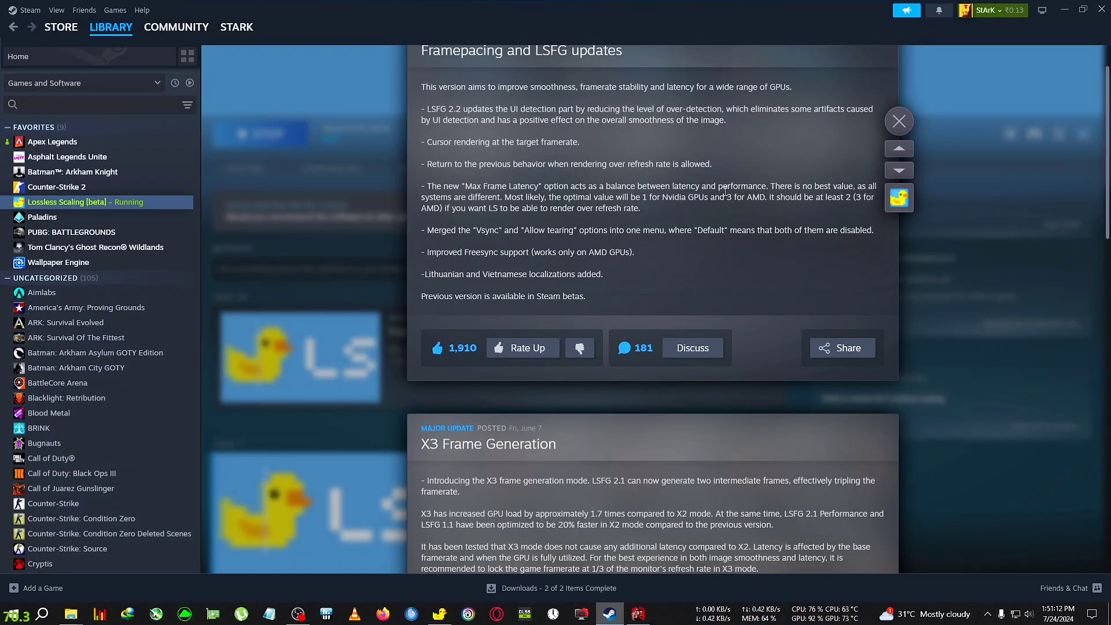
- Close the update post, bring up the Lossless Scaling window and switch to the running game
click(897, 122)
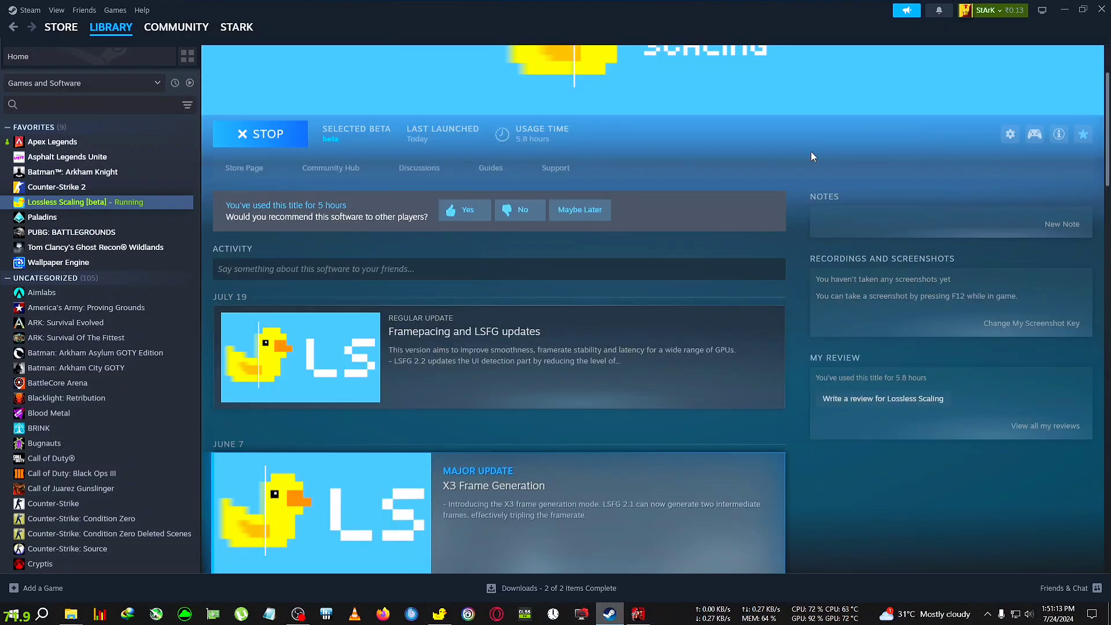
click(440, 614)
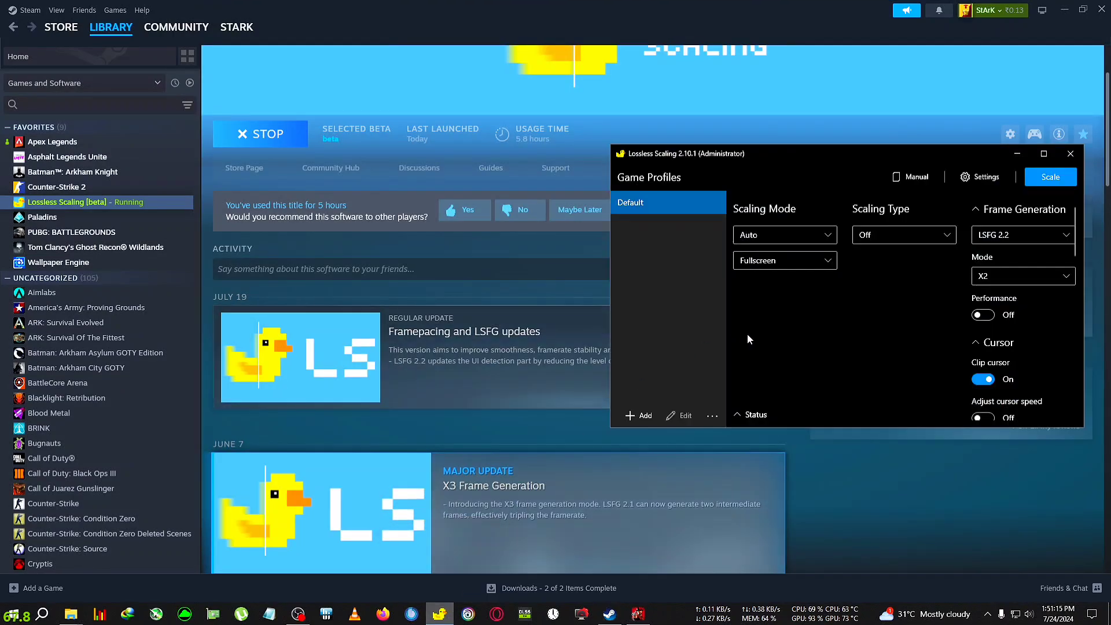
click(638, 613)
key(w)
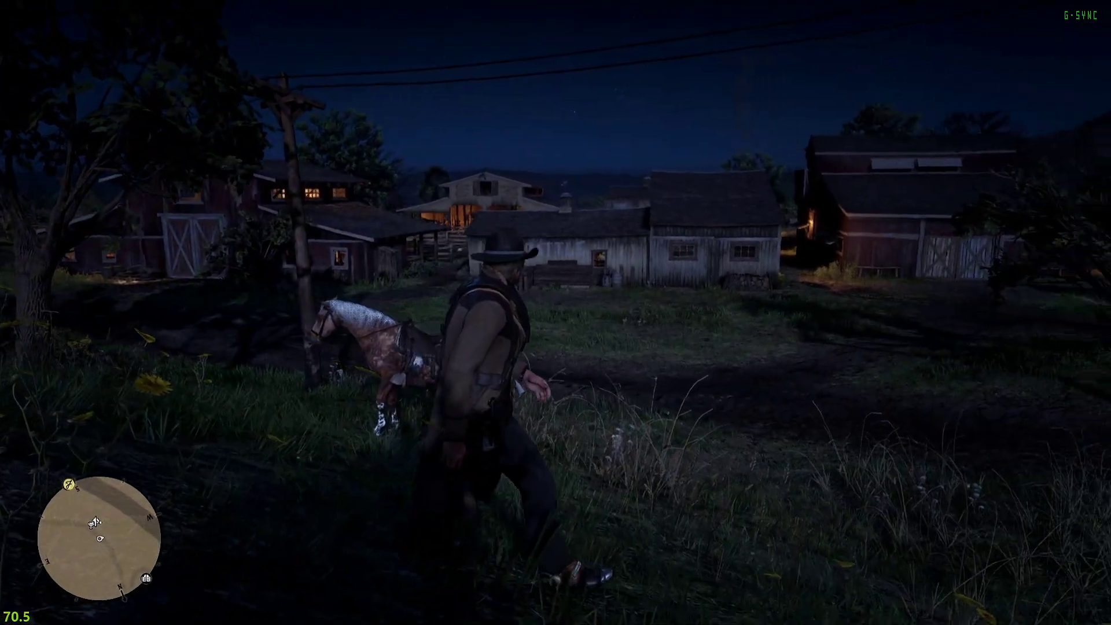
key(s)
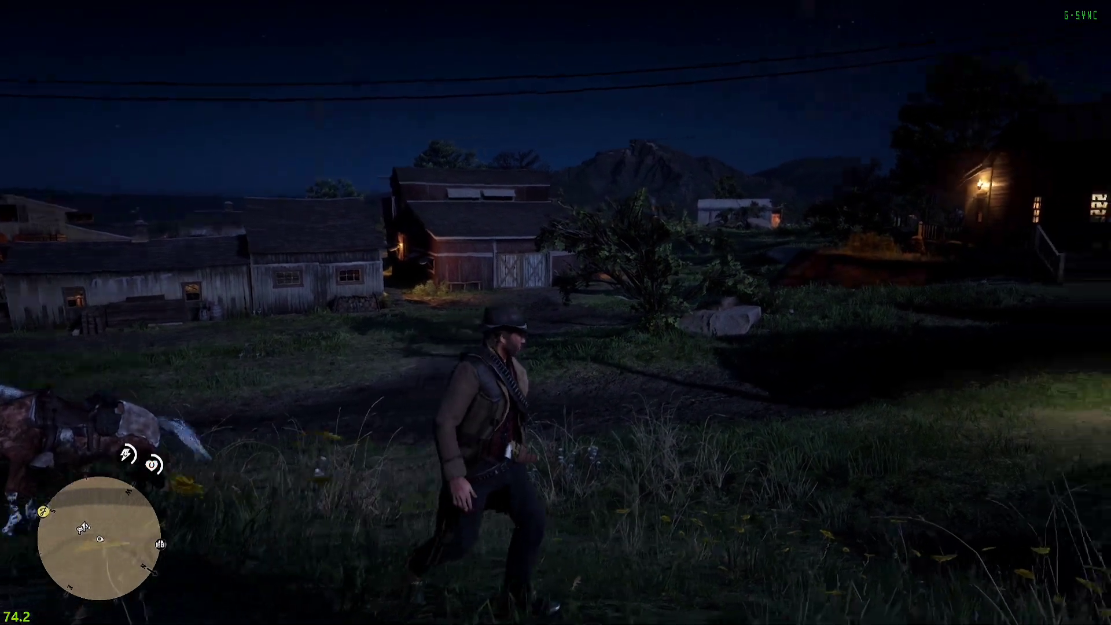
key(w)
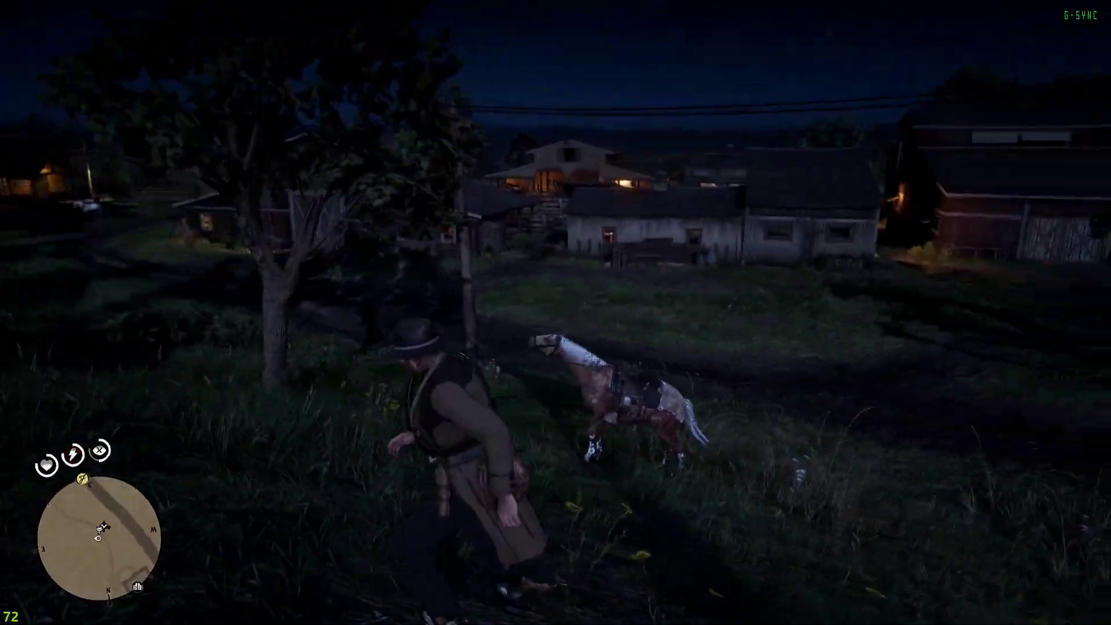
key(s)
key(w)
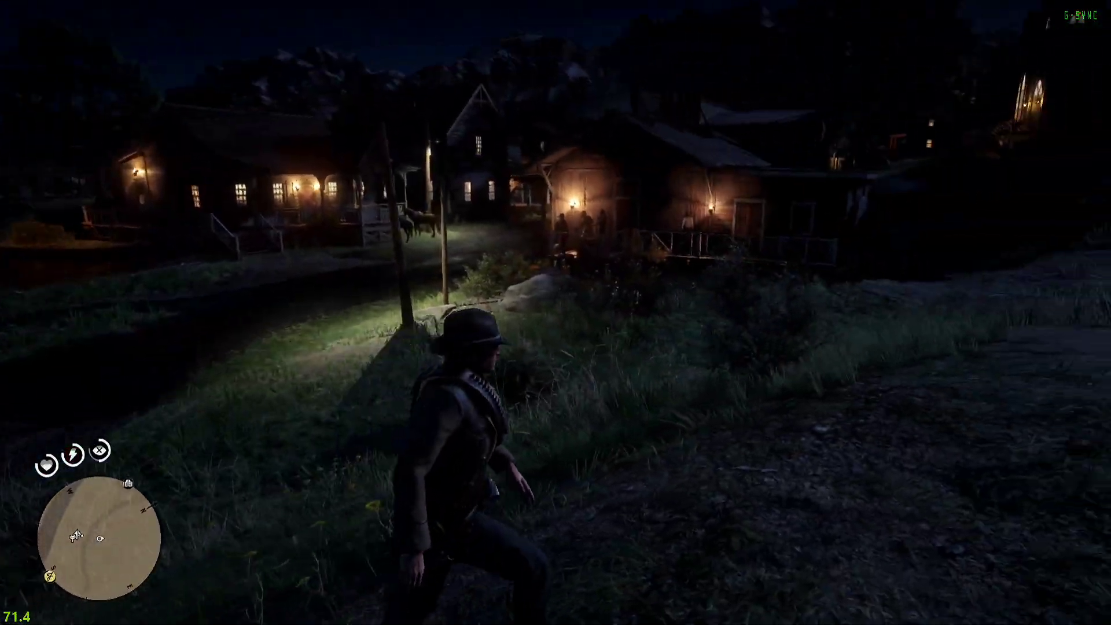
key(w)
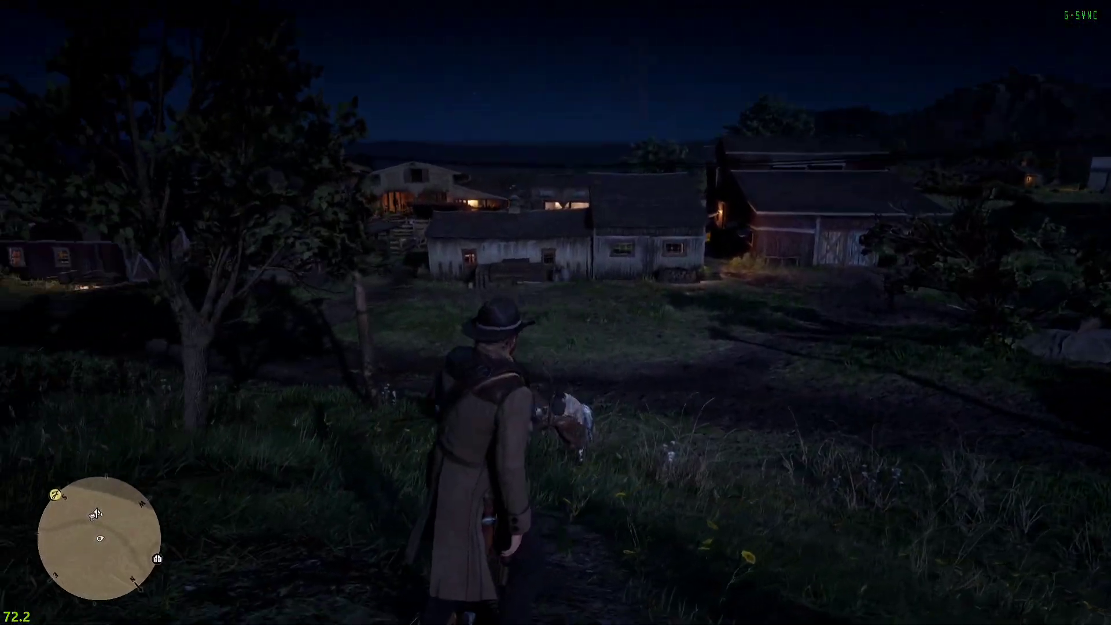
key(w)
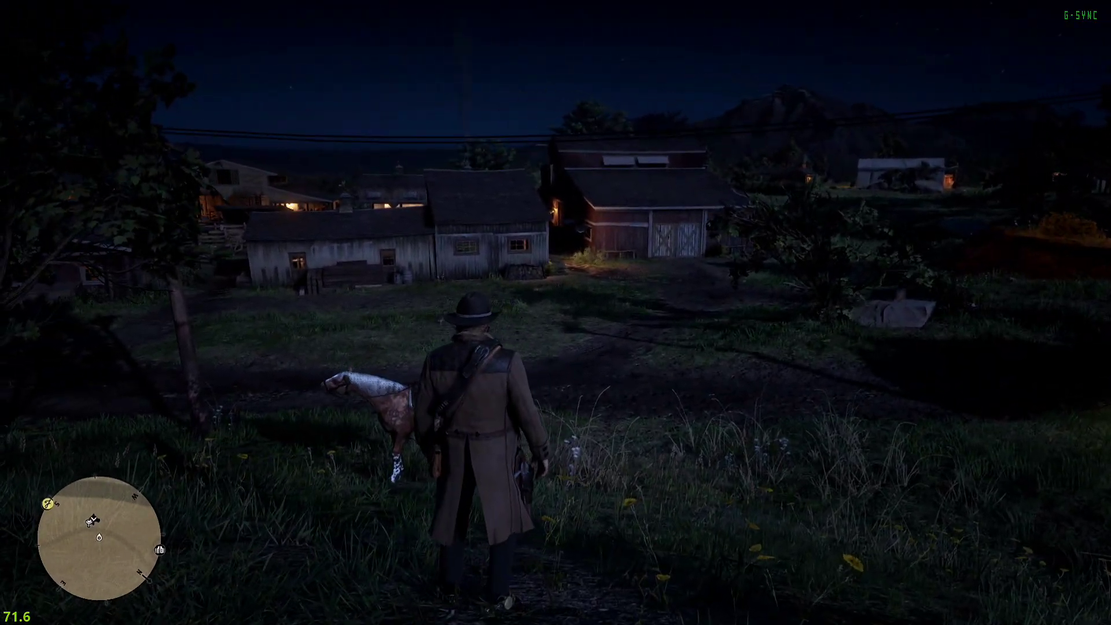
- Pause the game, switch to Lossless Scaling and move its window nearer the middle of the screen
key(Escape)
key(alt+Tab)
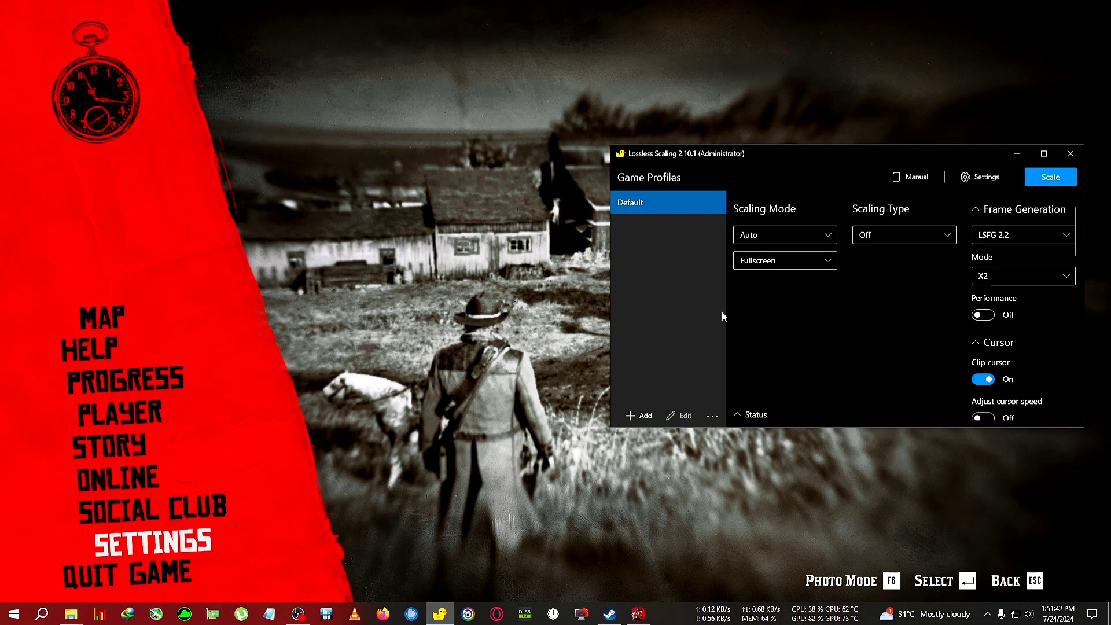
drag(852, 158, 761, 143)
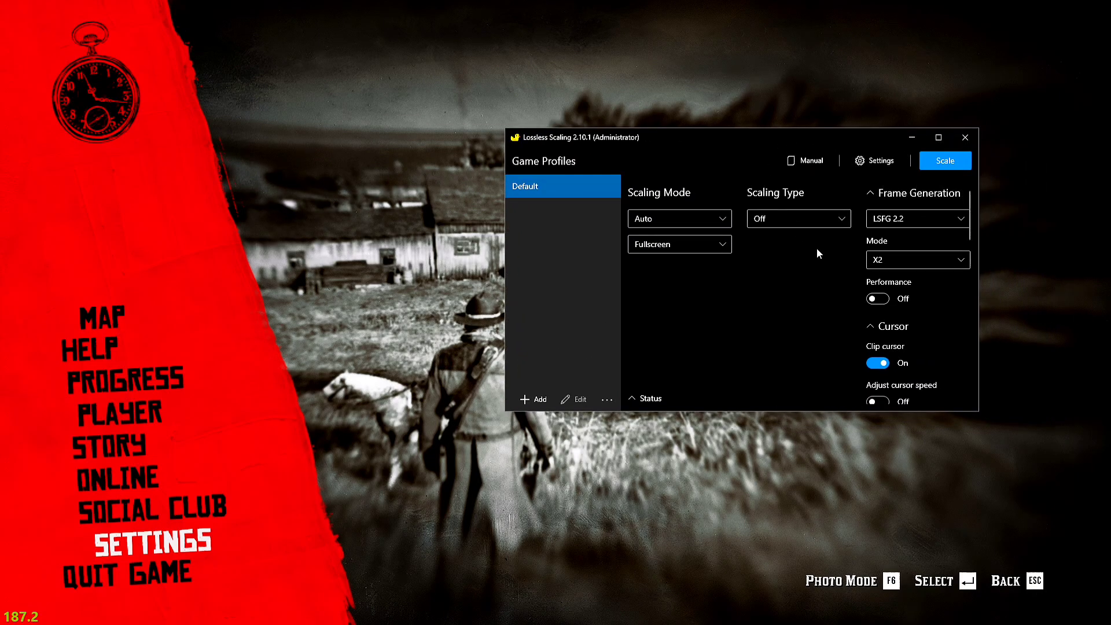
- Configure frame generation as LSFG 2.2 in X3 mode with Performance on, and widen the Lossless Scaling window
click(925, 220)
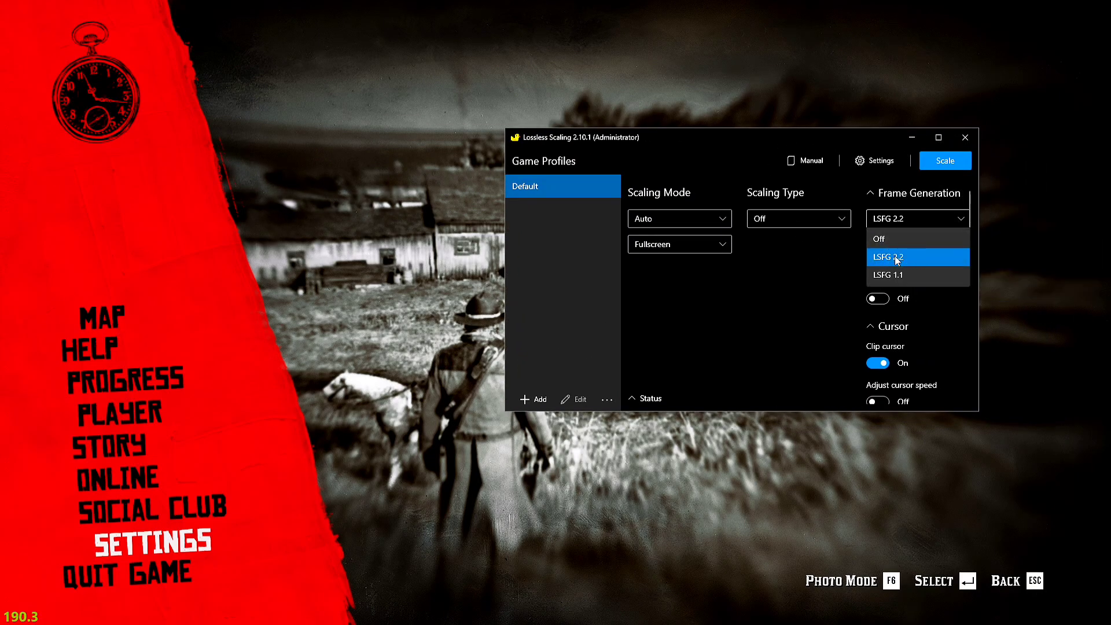
click(903, 256)
click(918, 260)
click(901, 297)
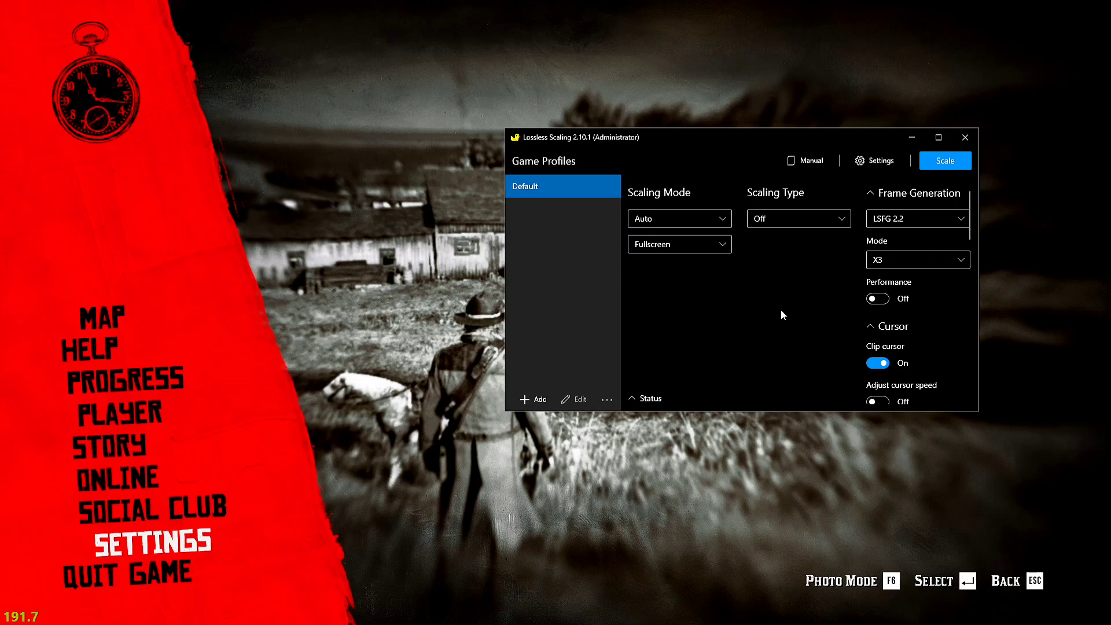
click(883, 300)
mouse_move(968, 228)
mouse_down()
mouse_move(967, 260)
mouse_move(1033, 243)
mouse_up()
- Raise the max frame latency in the rendering settings to 3
scroll(969, 264, down, 2)
scroll(952, 280, down, 4)
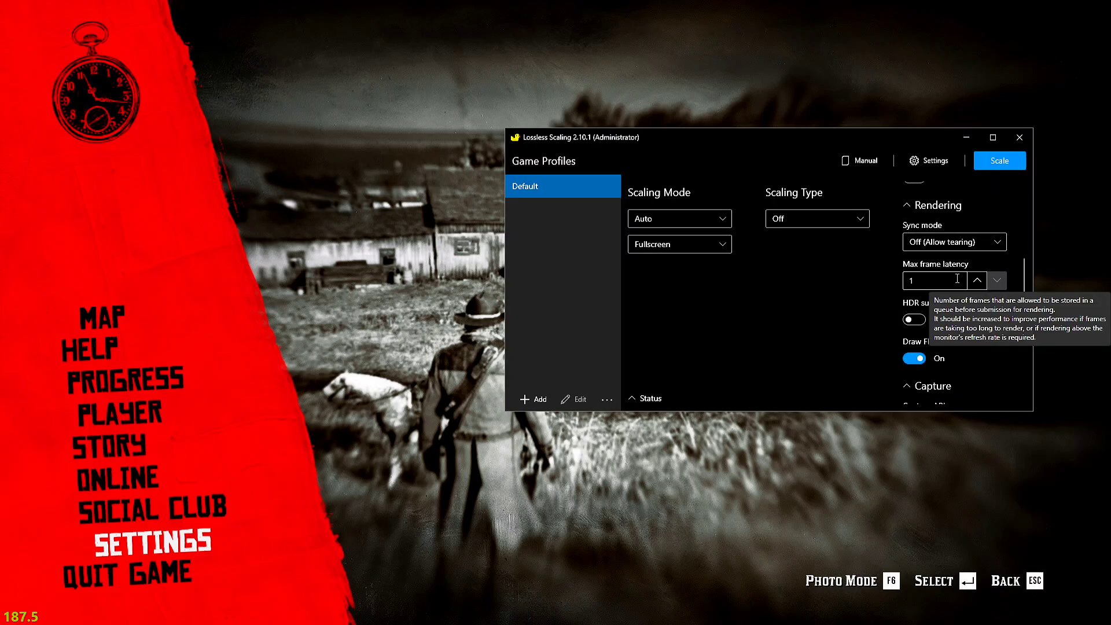
click(925, 281)
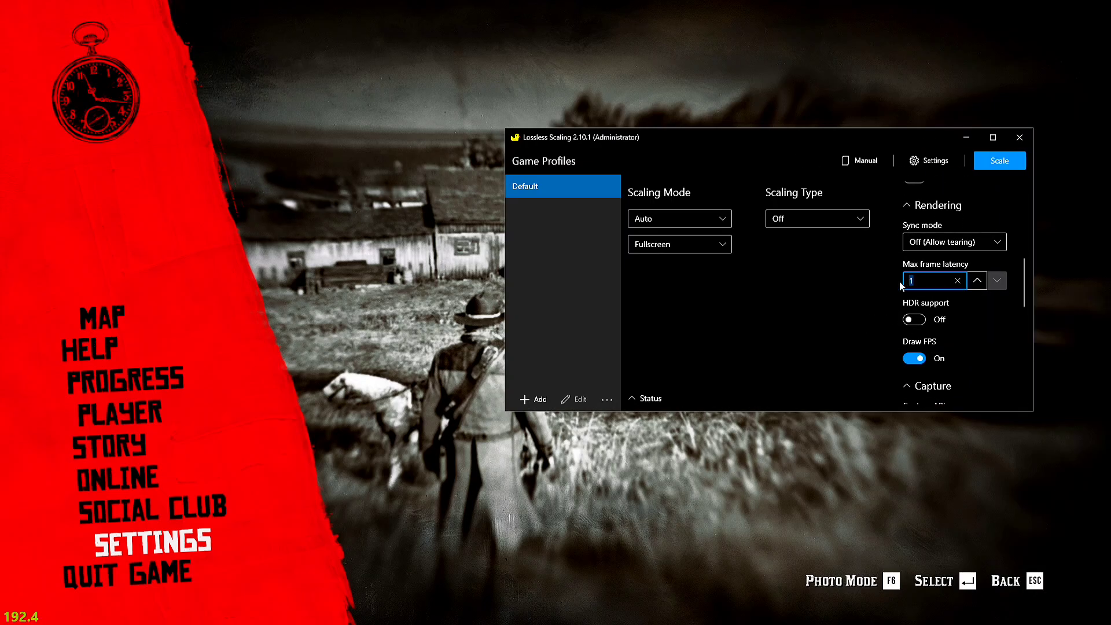
click(981, 282)
click(982, 283)
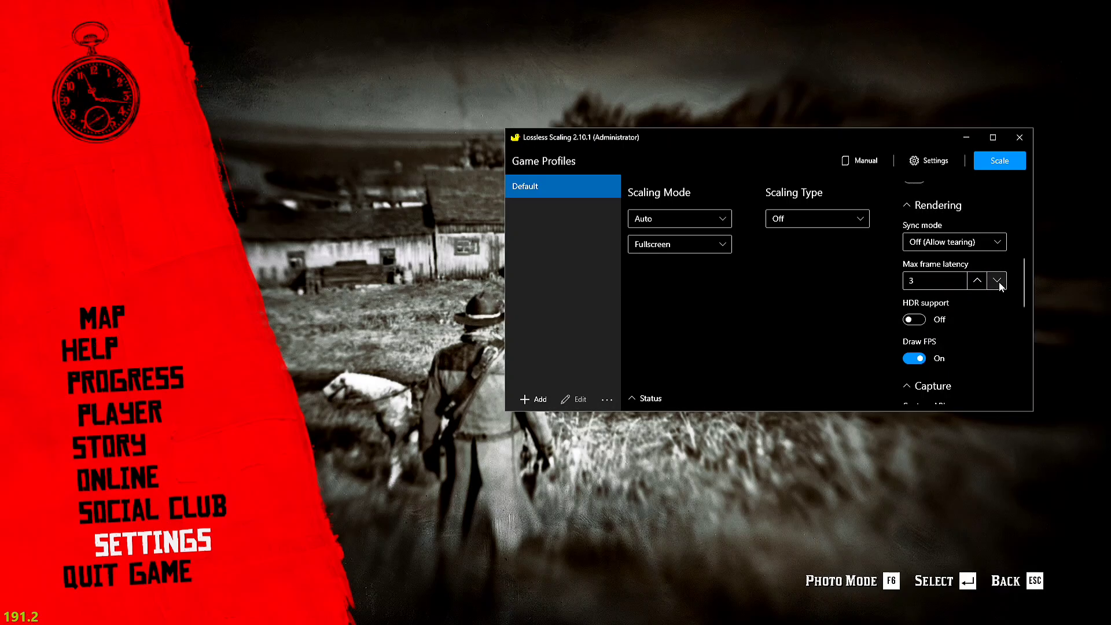
- Choose Off (Allow tearing) as the sync mode and set the max frame latency to 1
click(957, 246)
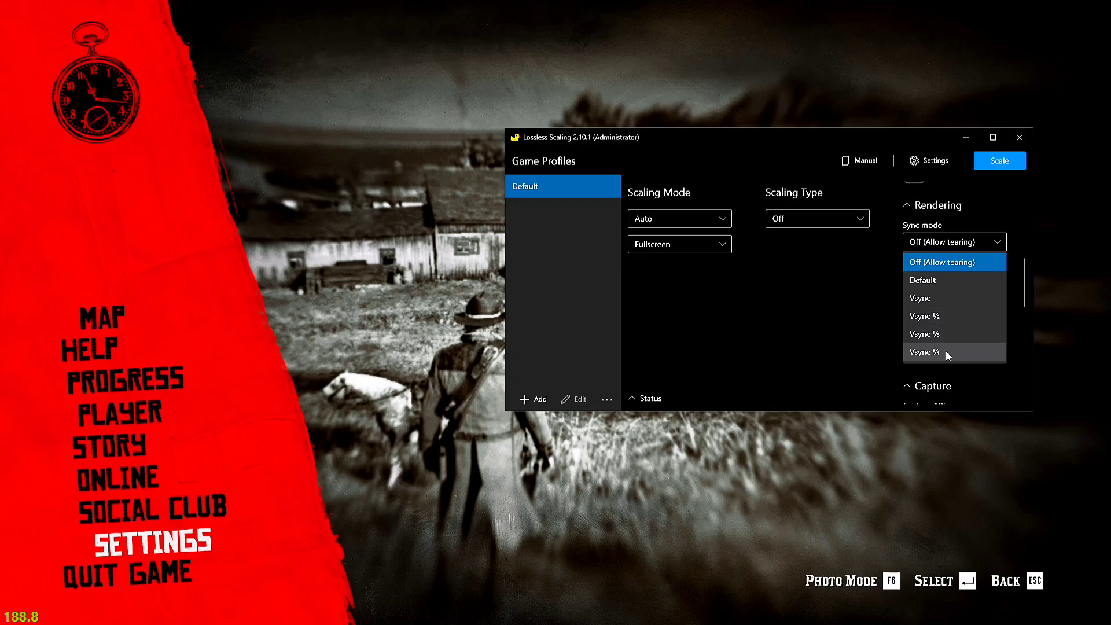
click(963, 262)
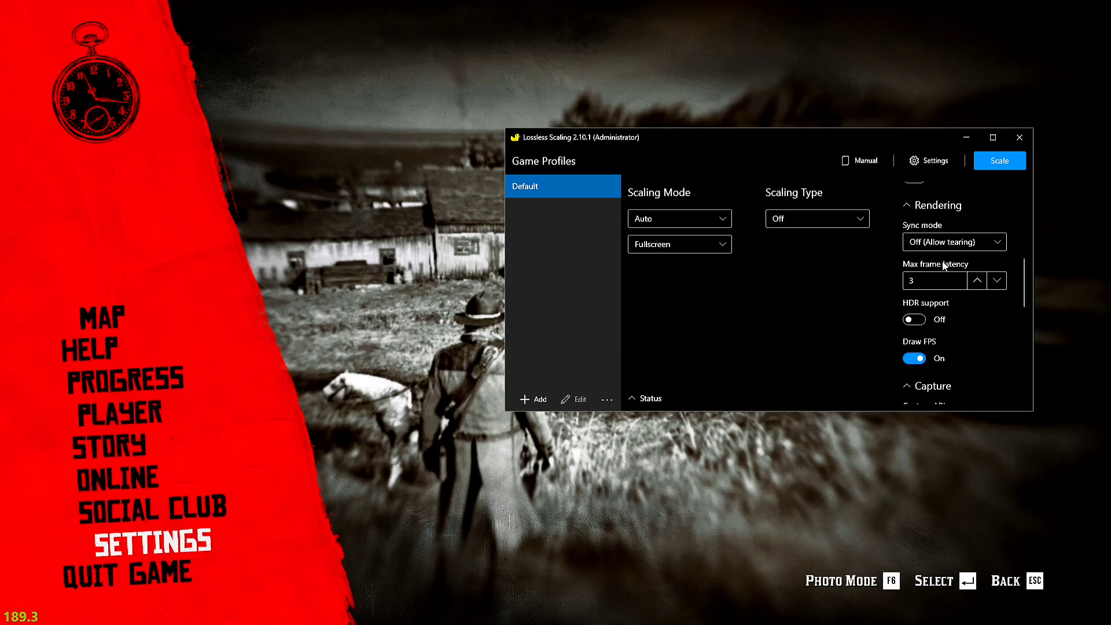
double_click(997, 280)
click(933, 285)
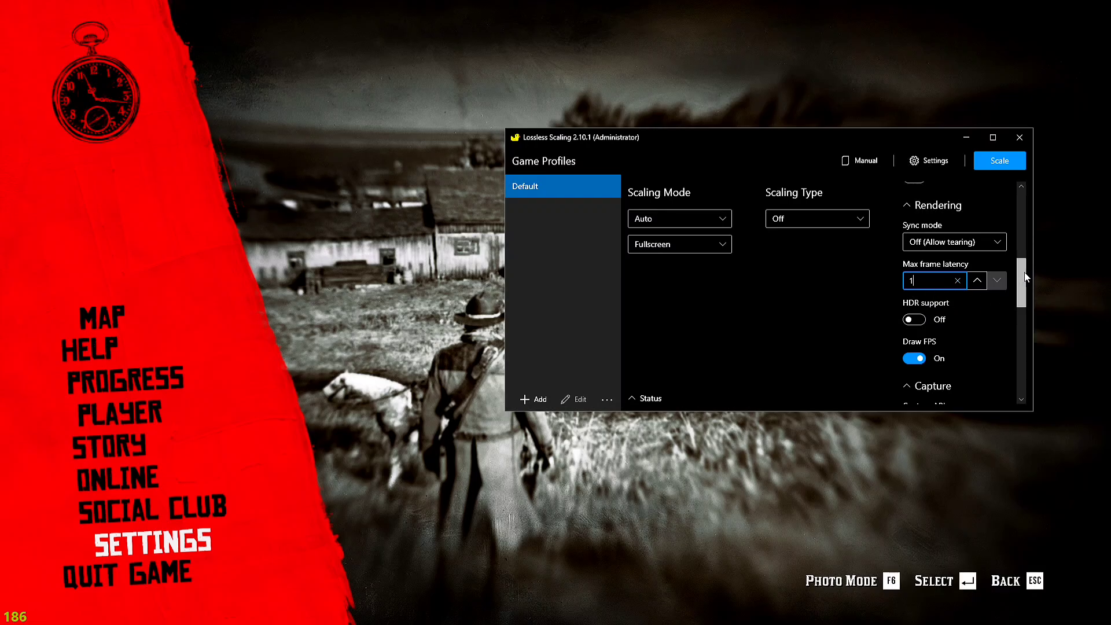
- Choose DXGI as the capture API and review the remaining profile options through the Legacy section
scroll(949, 278, down, 3)
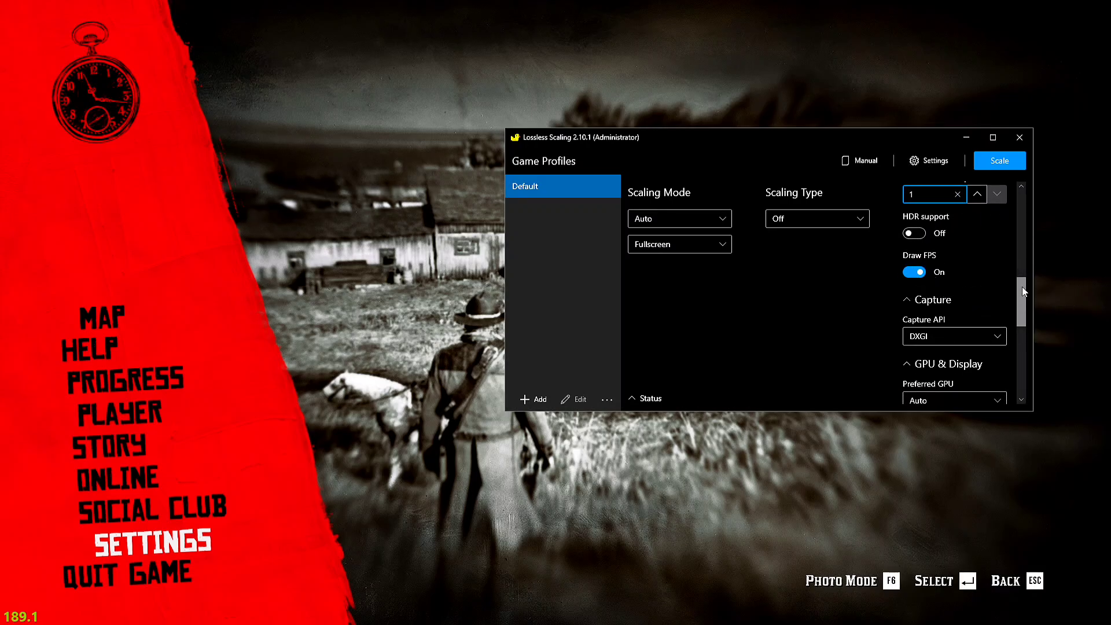
scroll(1022, 291, down, 2)
click(947, 272)
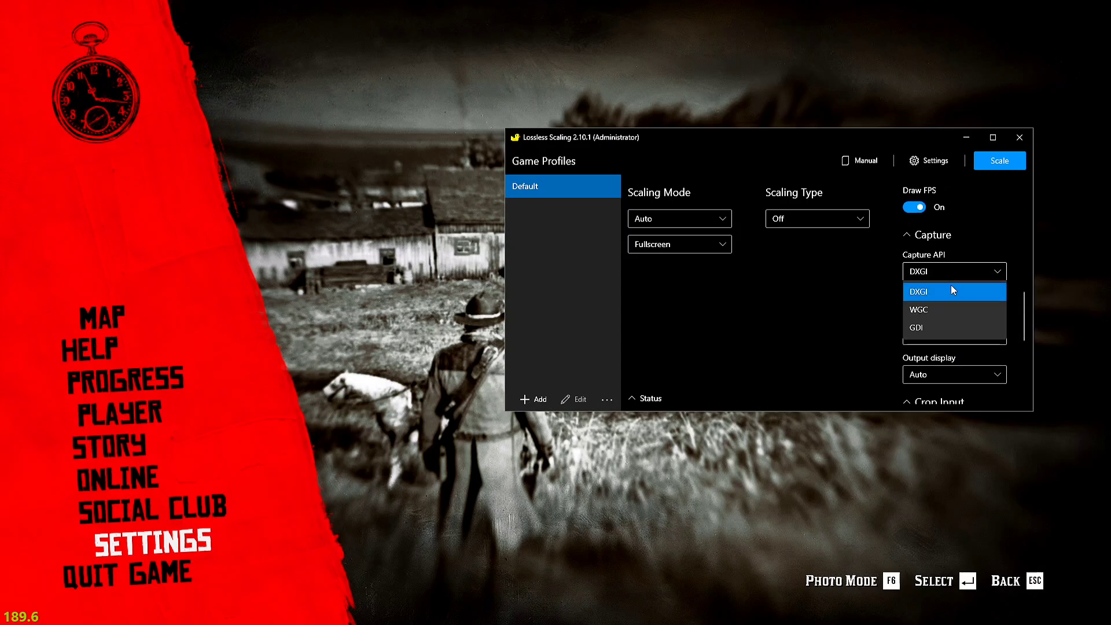
click(936, 292)
drag(1024, 306, 1020, 378)
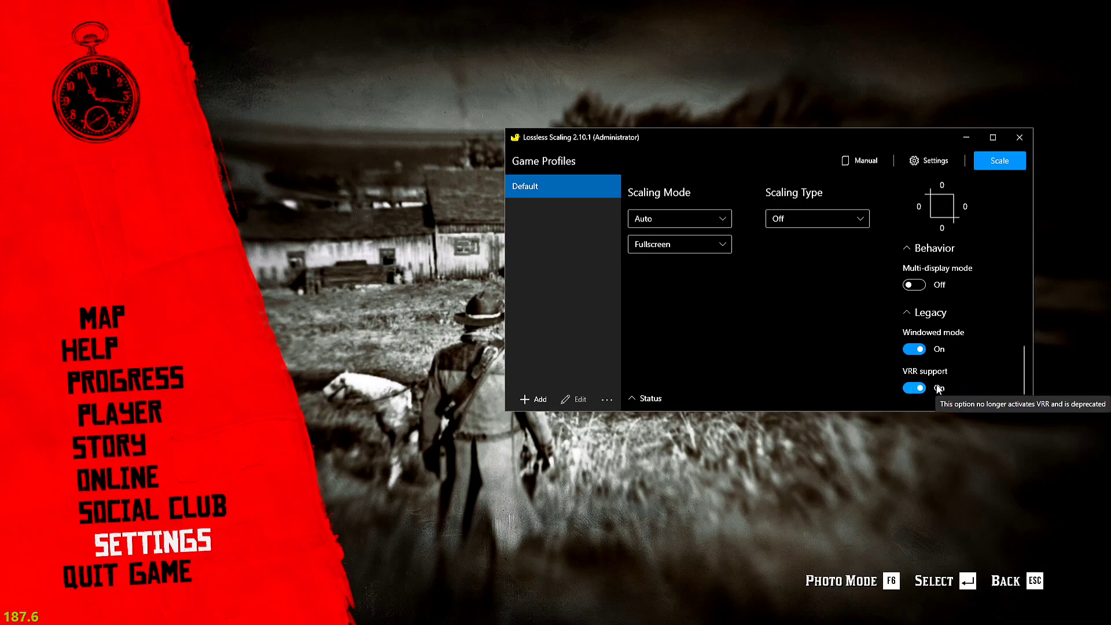
drag(1020, 368, 1014, 211)
- Switch to OBS and move the Lossless Scaling window beside its recording controls
key(super)
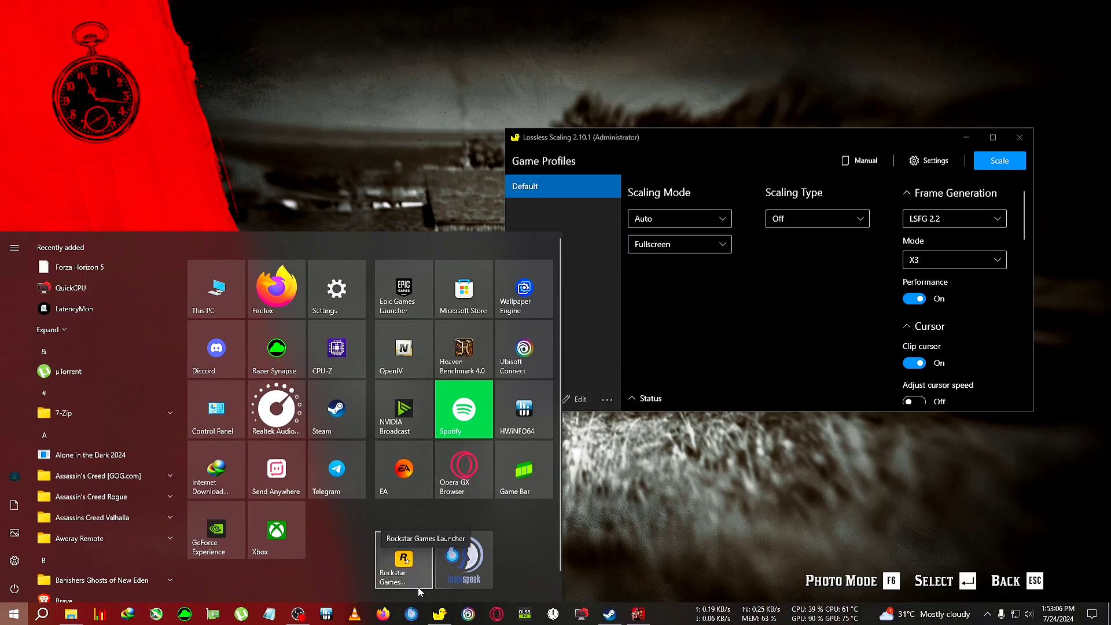
click(298, 618)
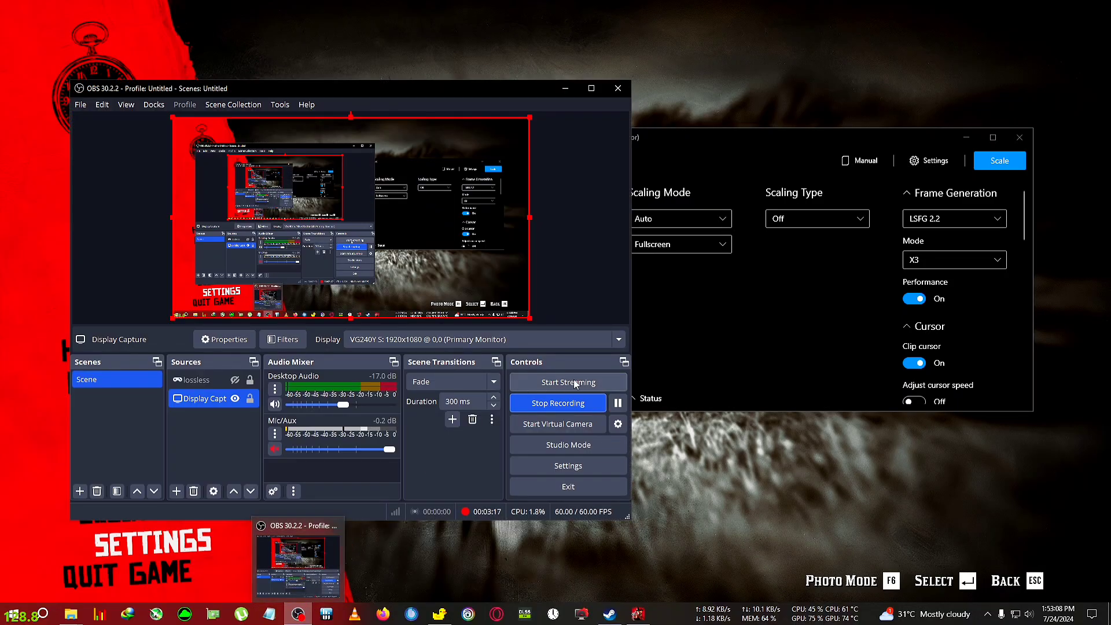
drag(712, 151, 778, 141)
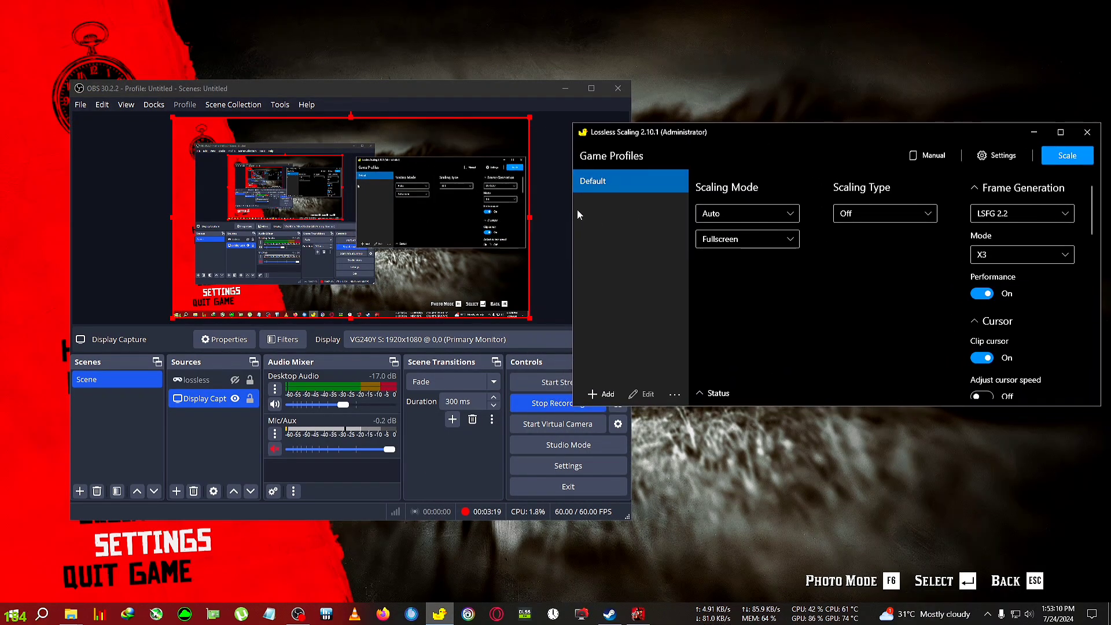
- Narrow the Lossless Scaling window so it clears the OBS window, and start scaling the game
mouse_move(574, 213)
mouse_down()
mouse_move(675, 219)
mouse_move(594, 212)
mouse_up()
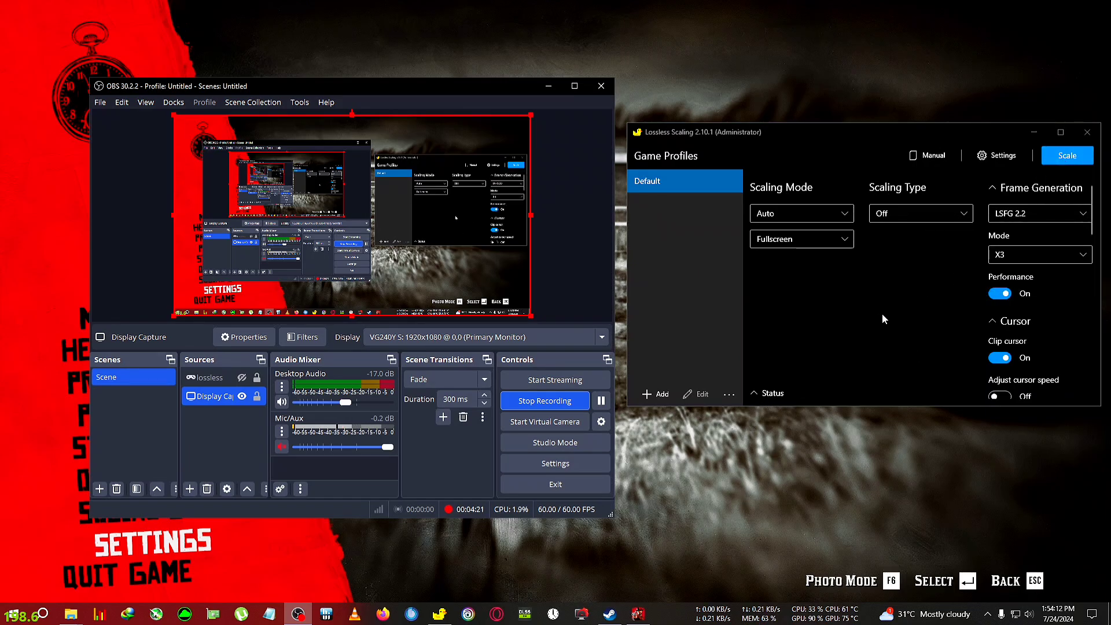
click(1068, 157)
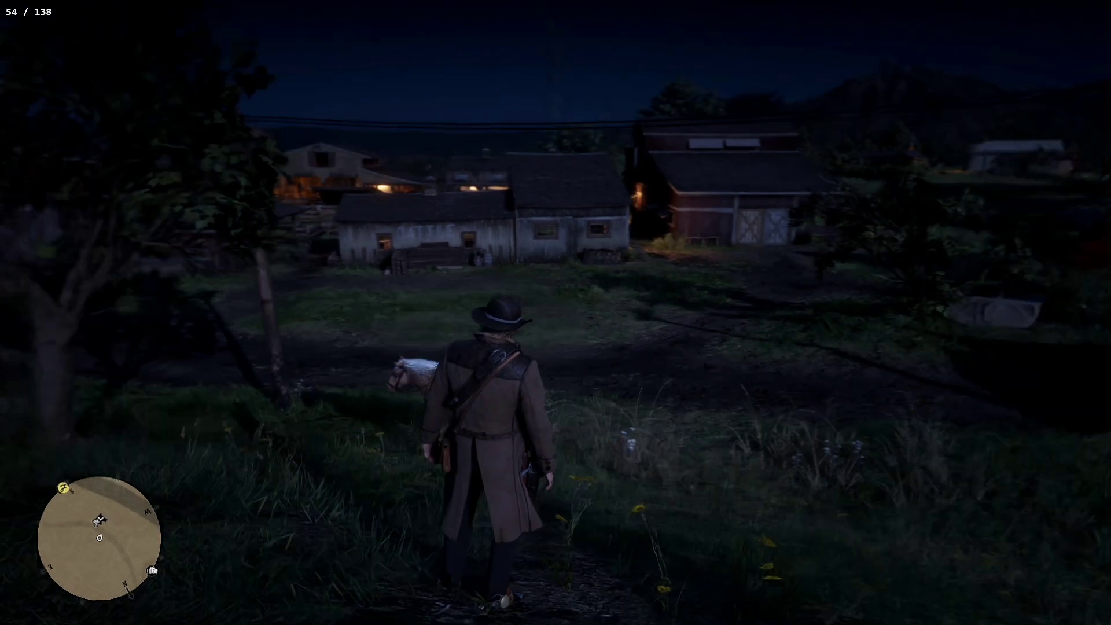
key(w)
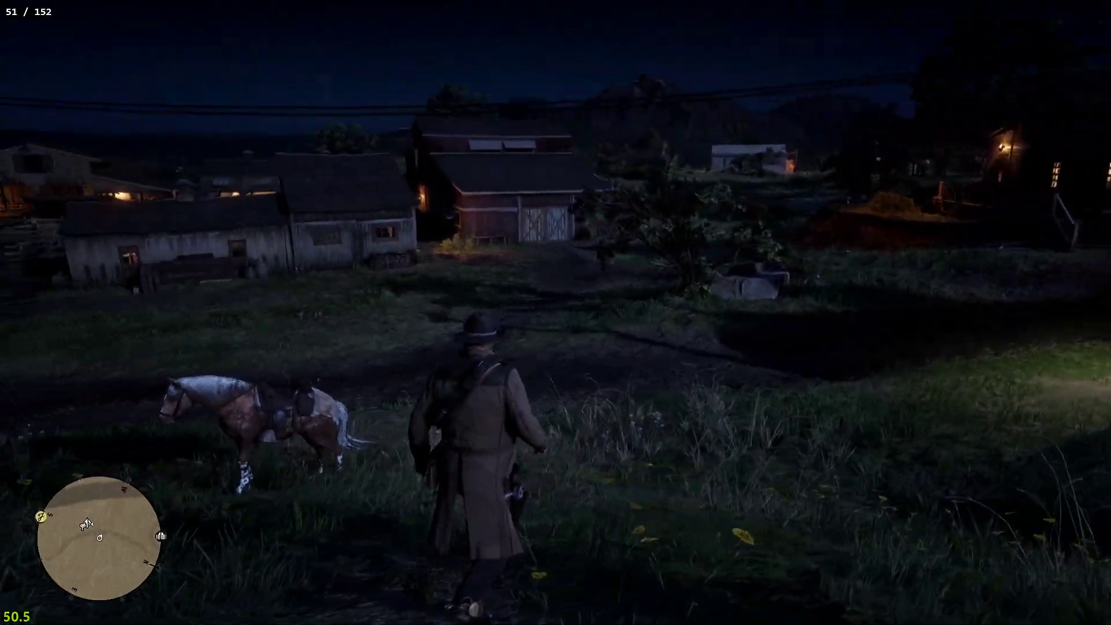
key(Escape)
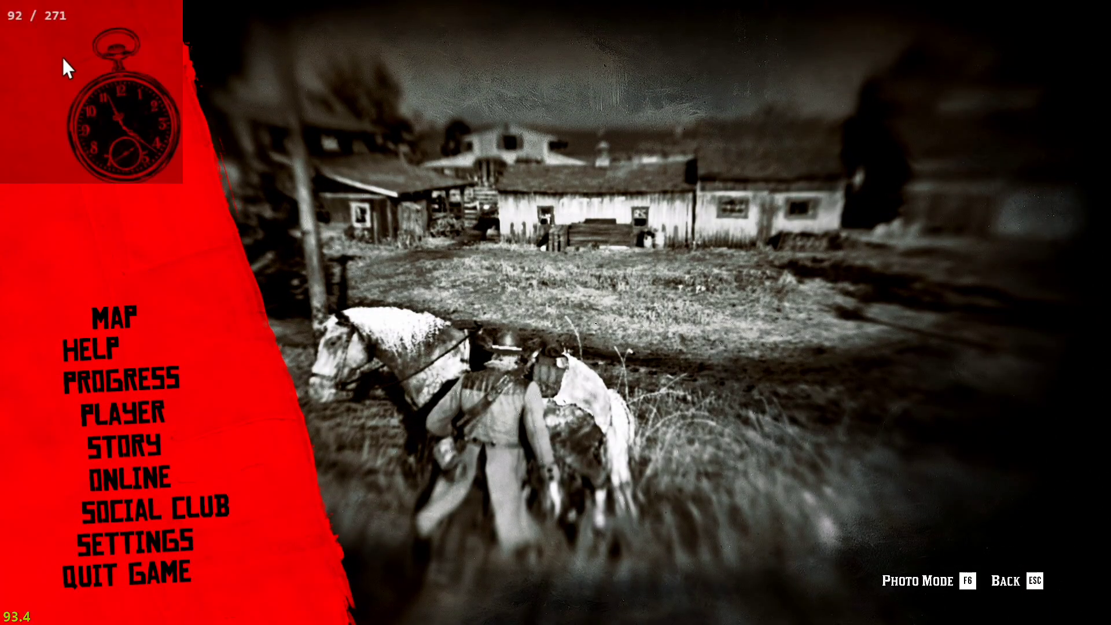
key(Escape)
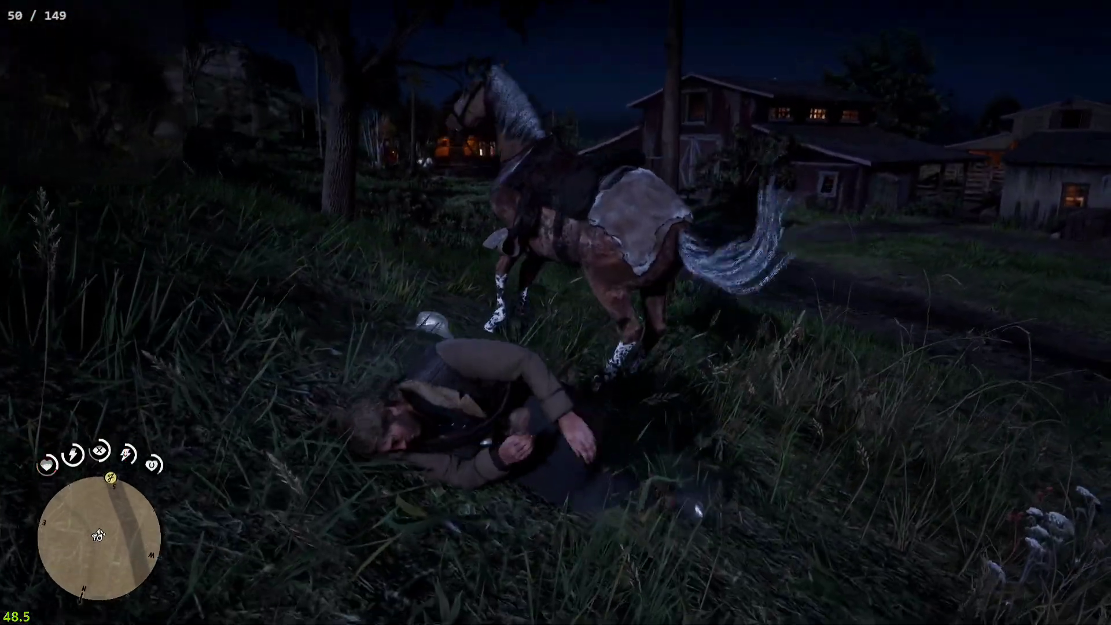
key(w)
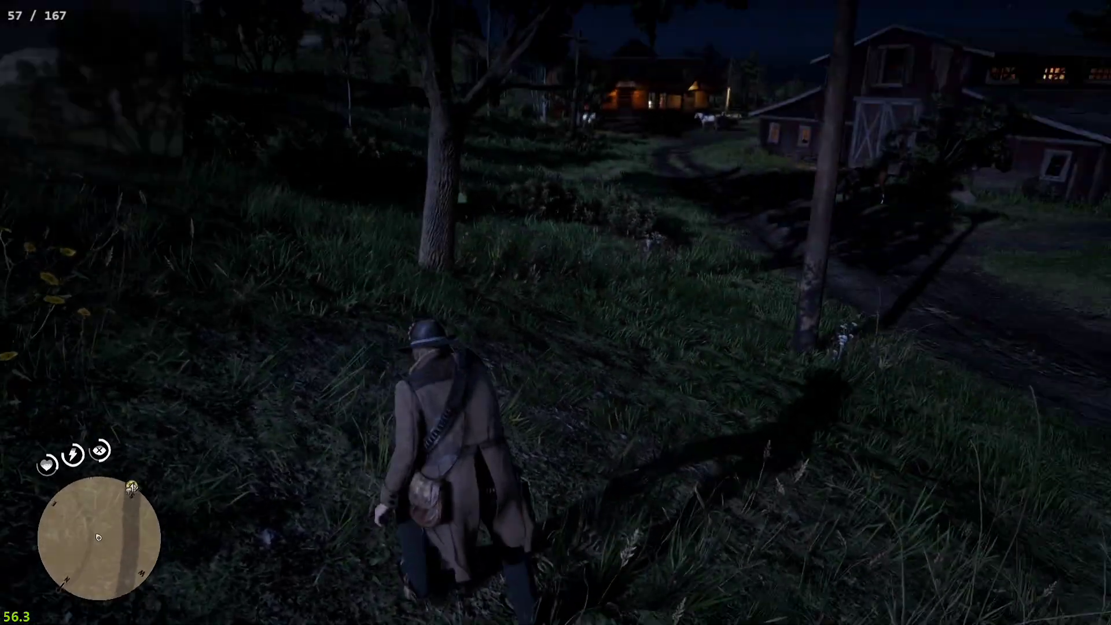
key(w)
key(shift)
key(w)
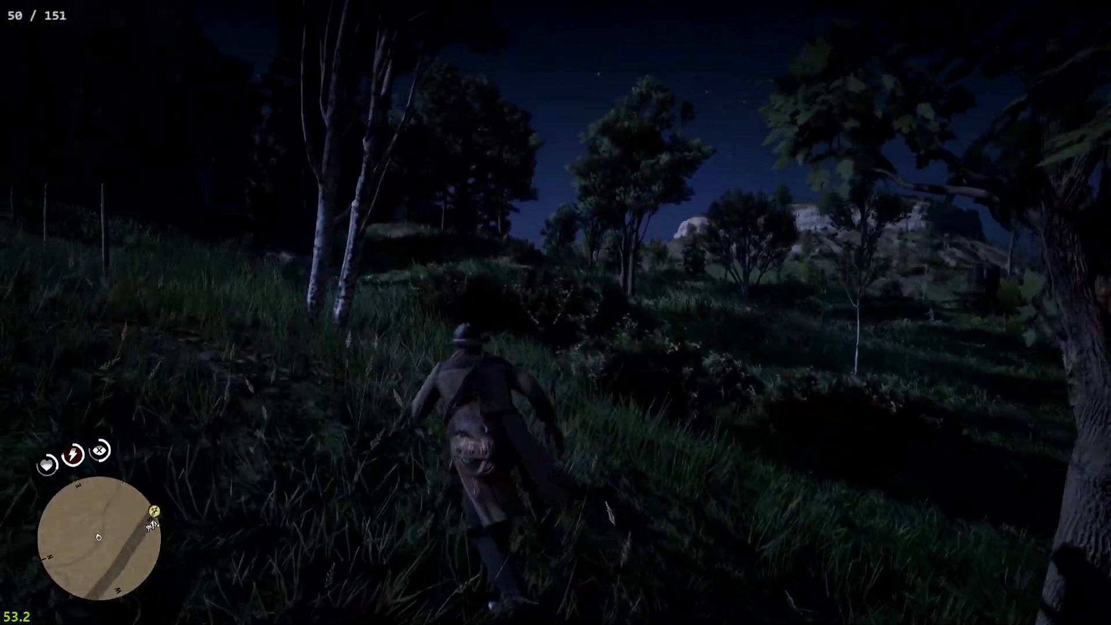
key(w)
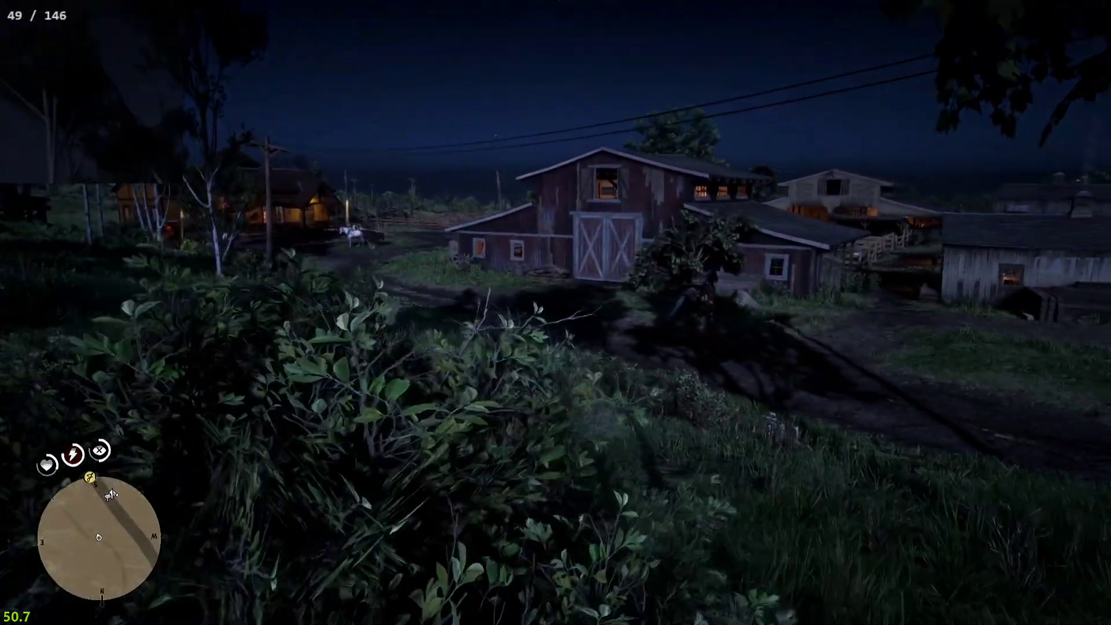
key(w)
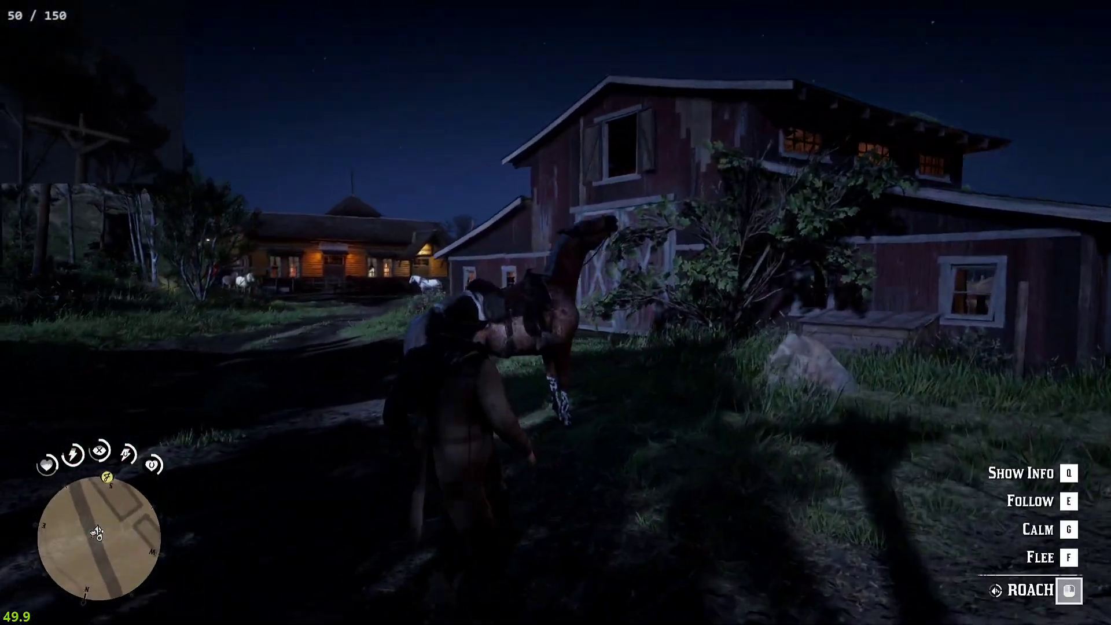
key(w)
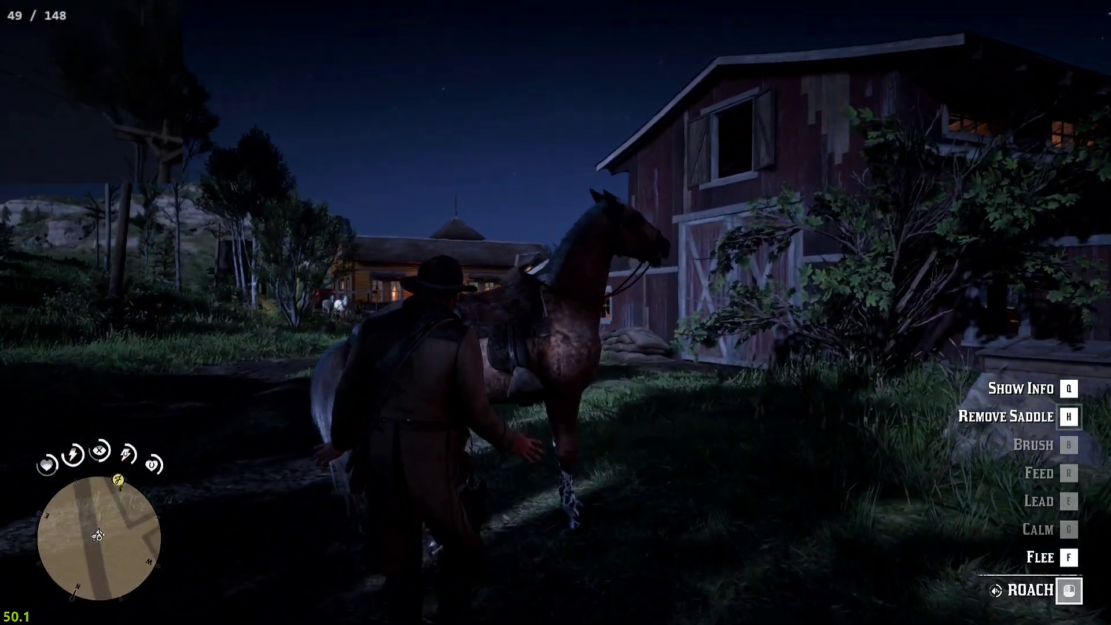
key(e)
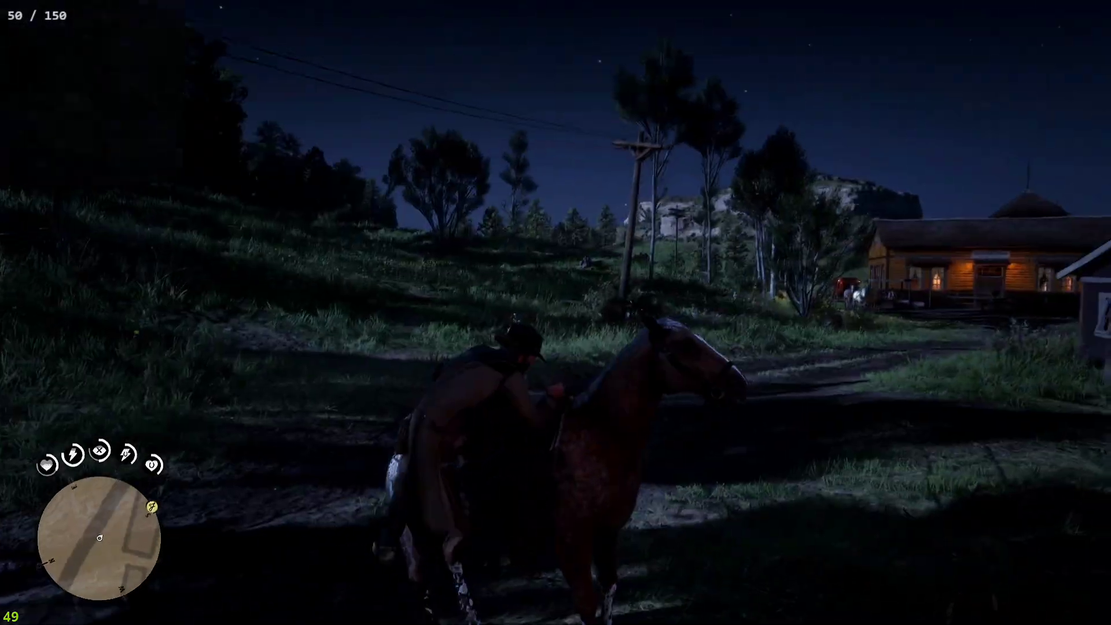
key(w)
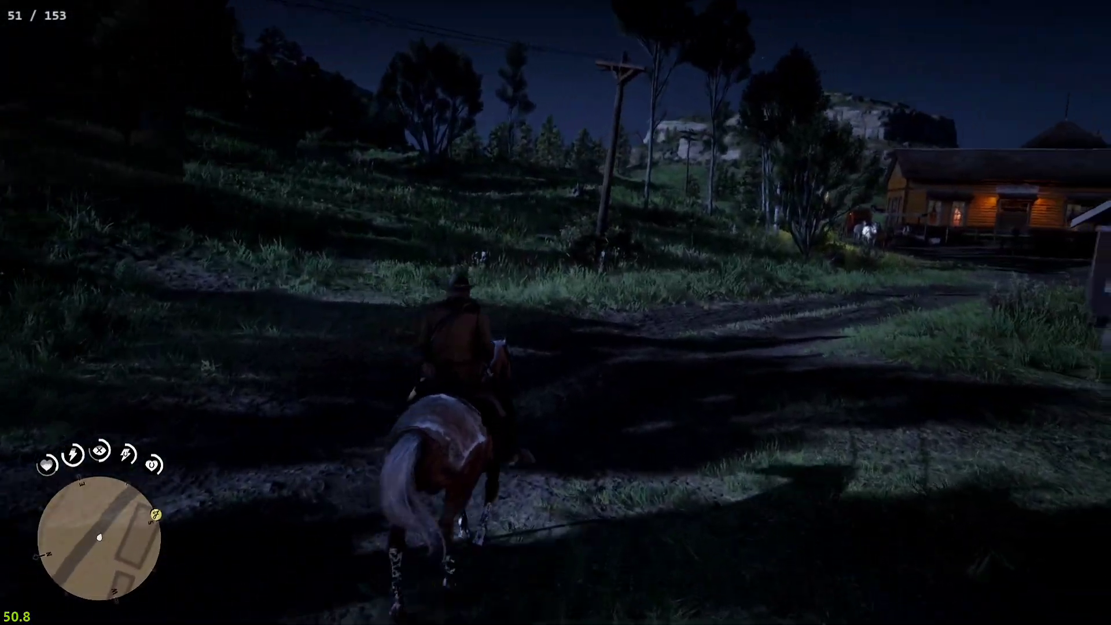
key(w)
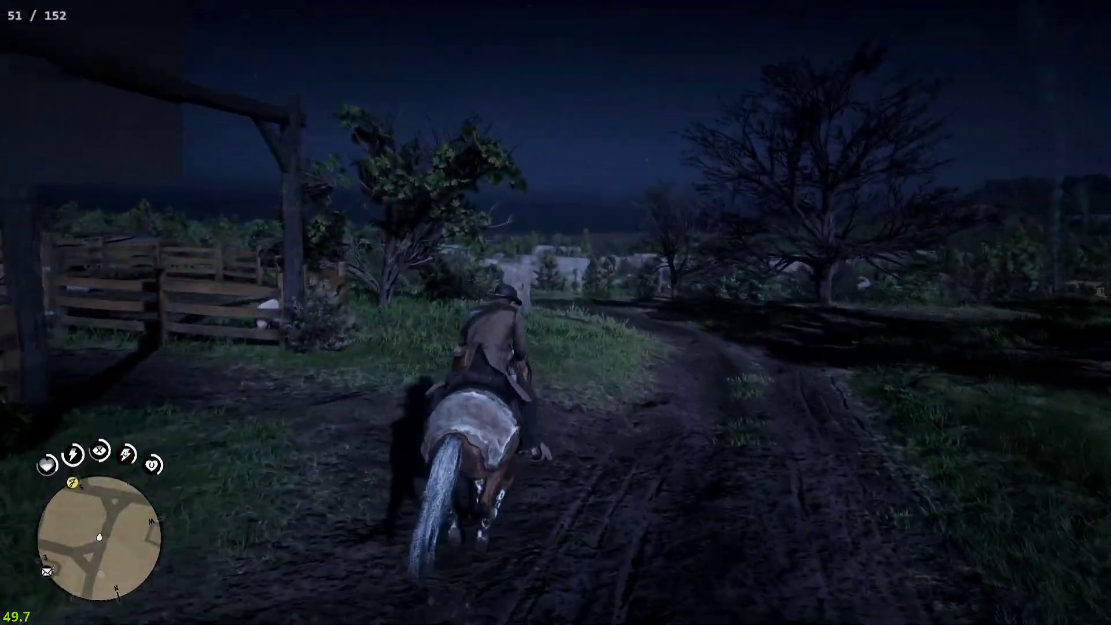
key(w)
key(a)
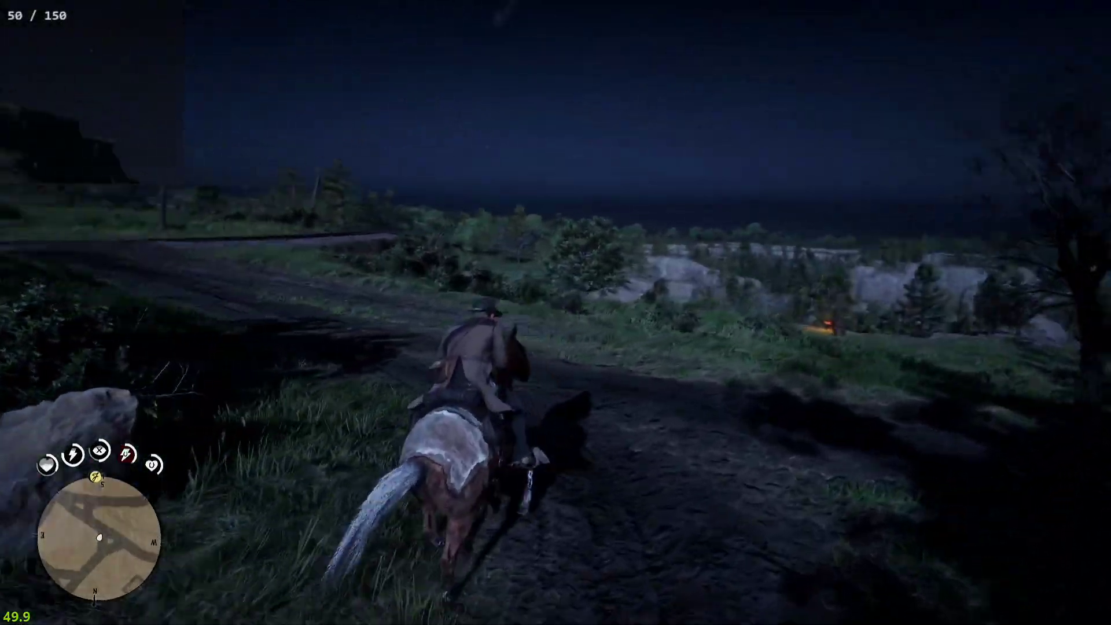
key(w)
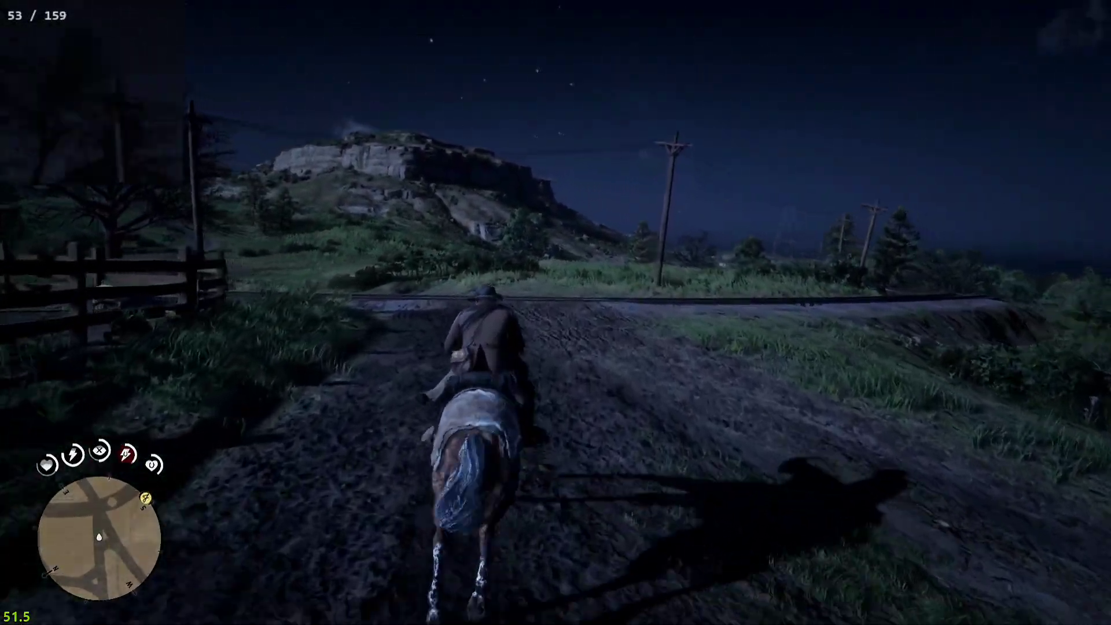
key(d)
key(a)
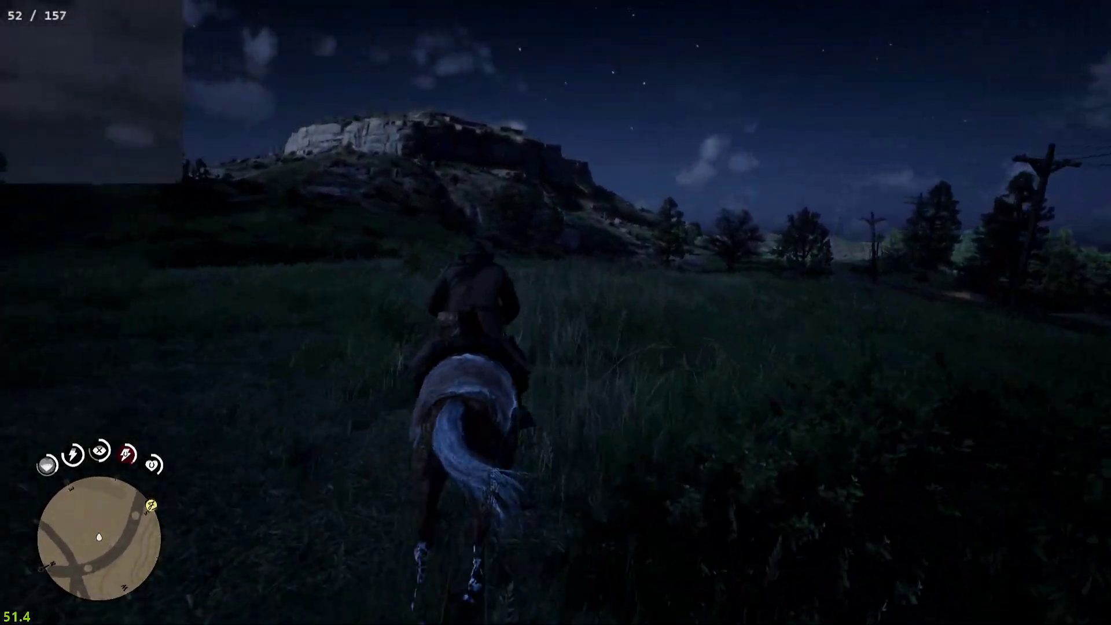
key(d)
key(d)
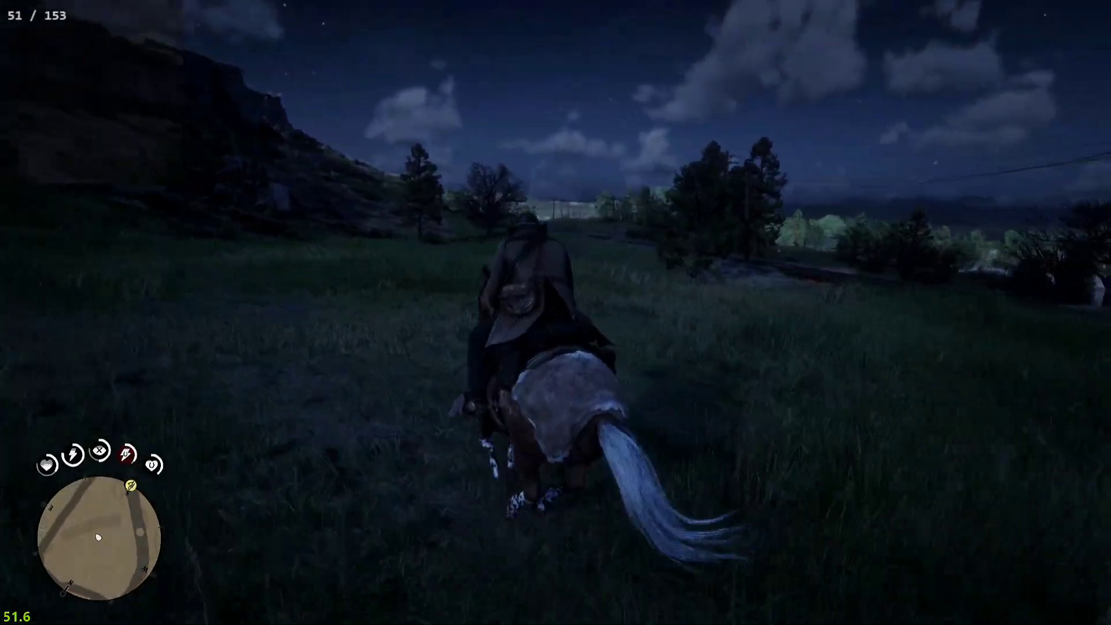
key(d)
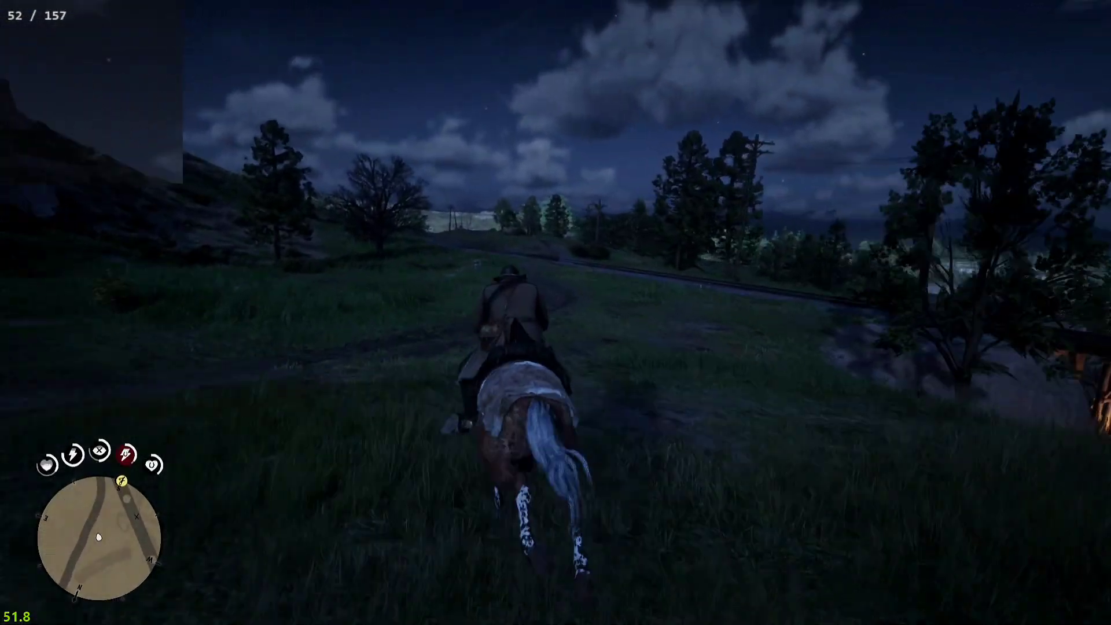
key(a)
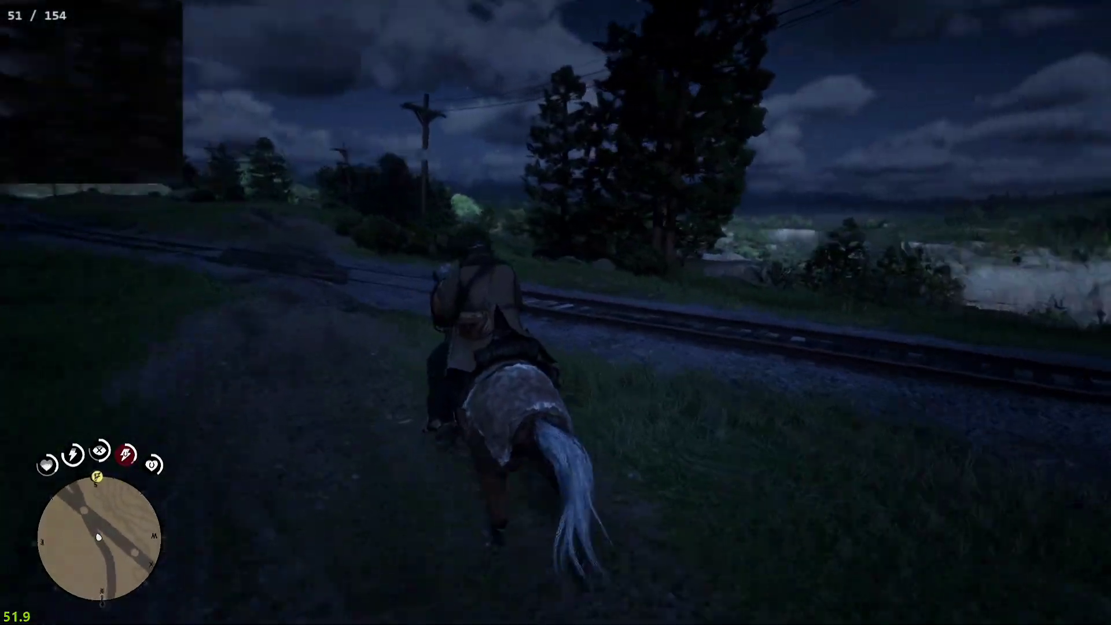
key(d)
key(a)
key(a)
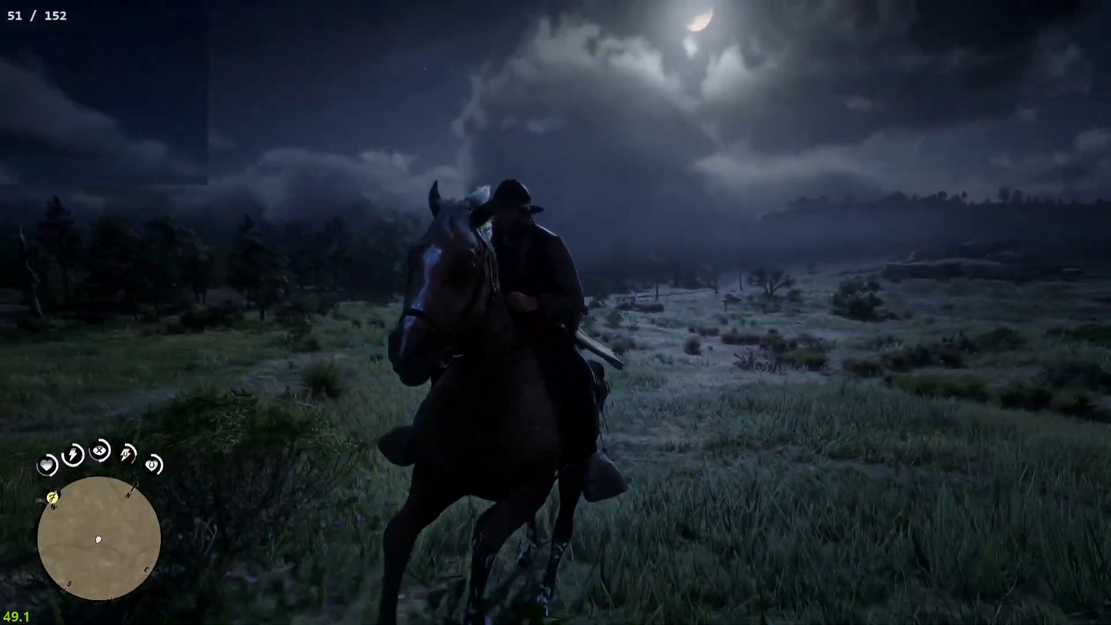
key(f)
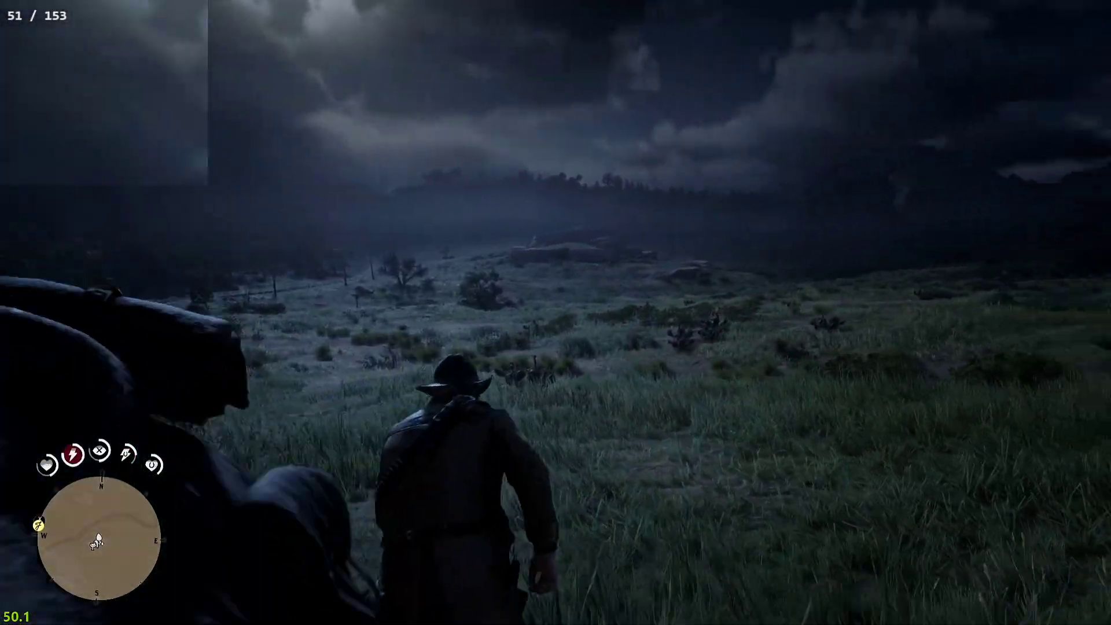
key(w)
key(w)
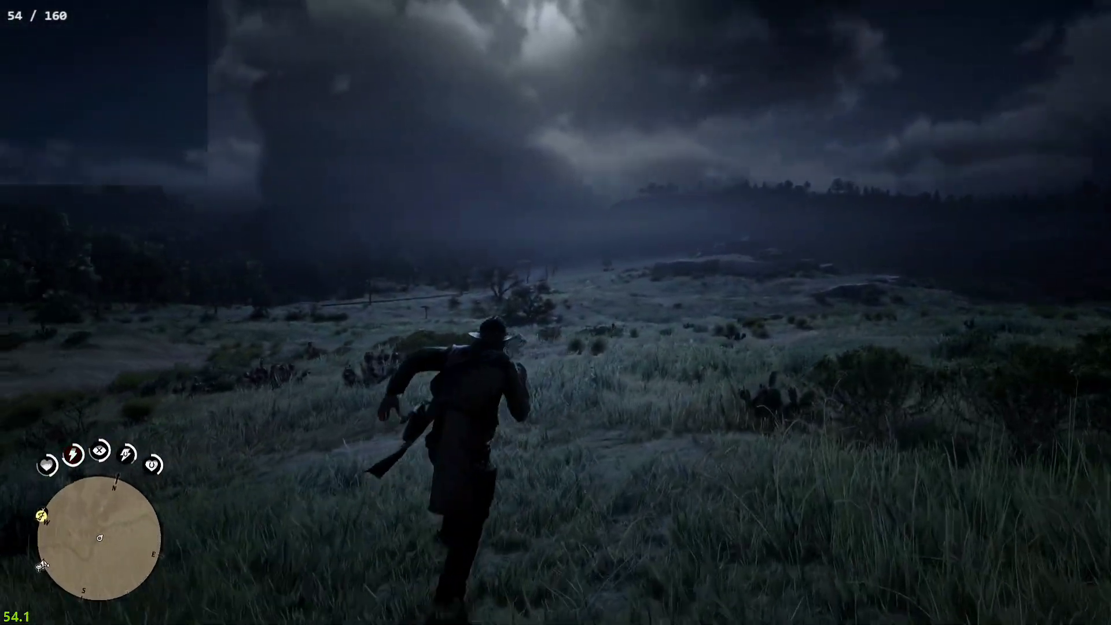
key(w)
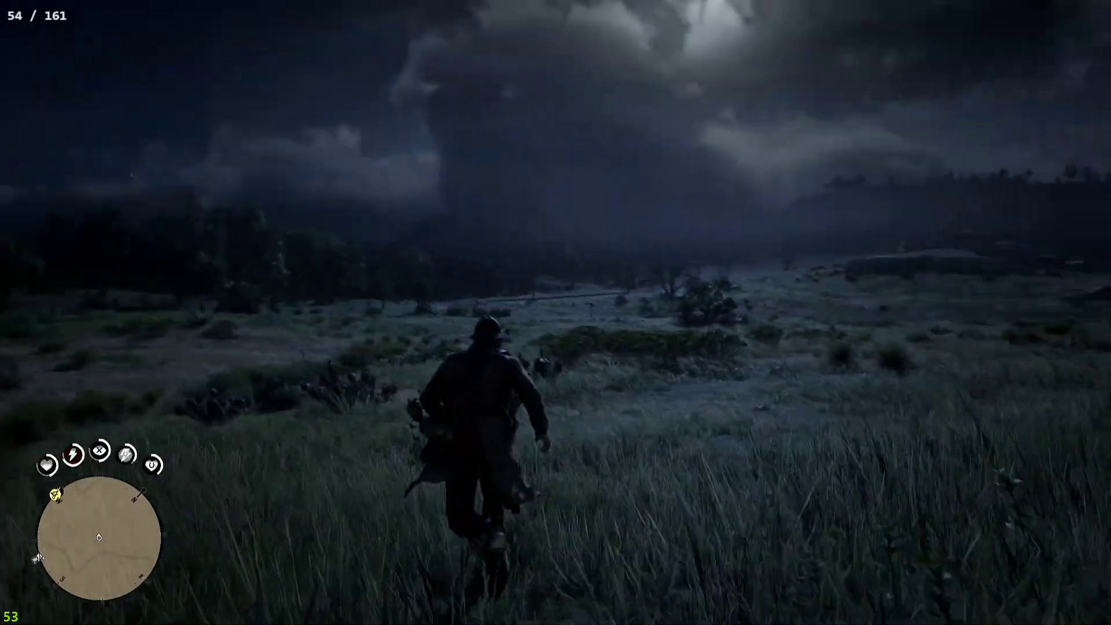